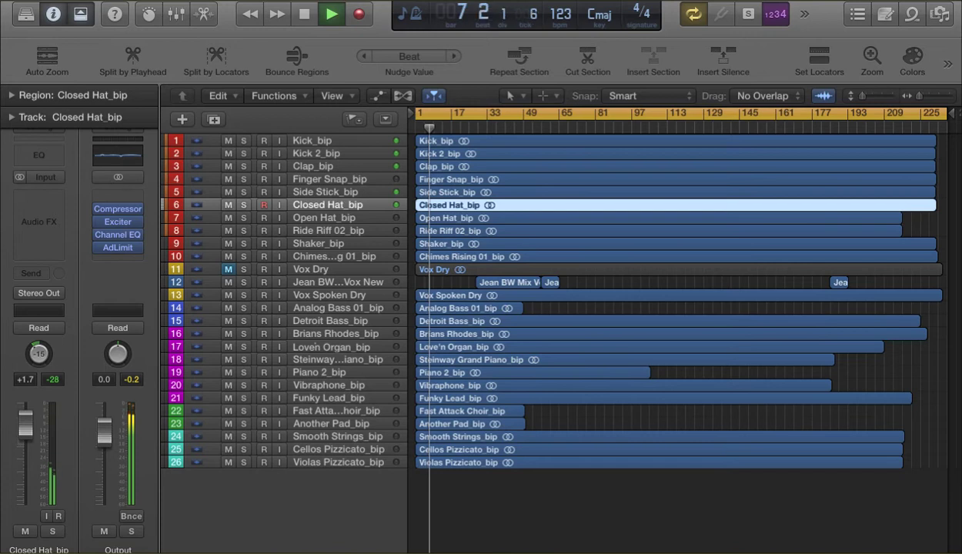
# Review the tracks one by one from Closed Hat_bip to Vox Spoken Dry, checking each channel strip during playback.
pyautogui.press('Down')
pyautogui.press('Down')
pyautogui.press('Down')
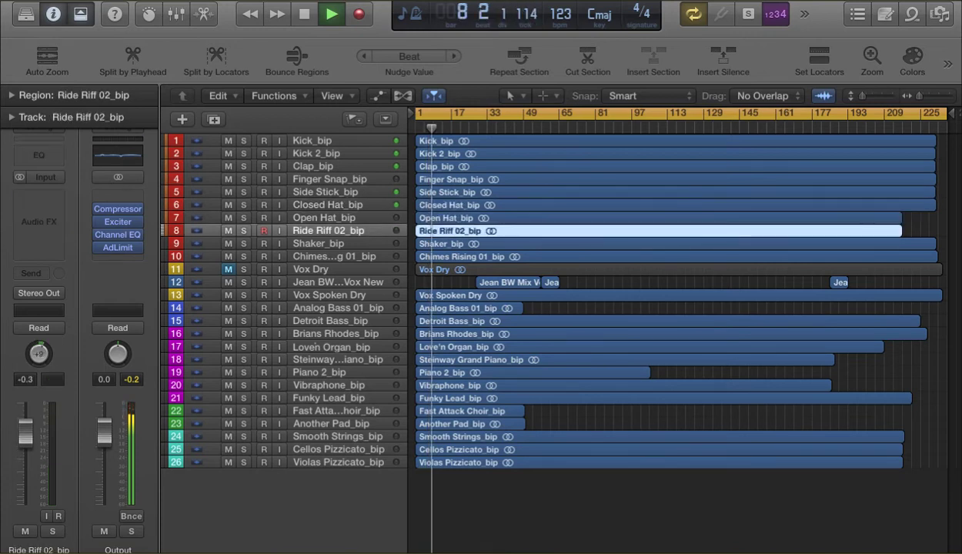
pyautogui.press('Down')
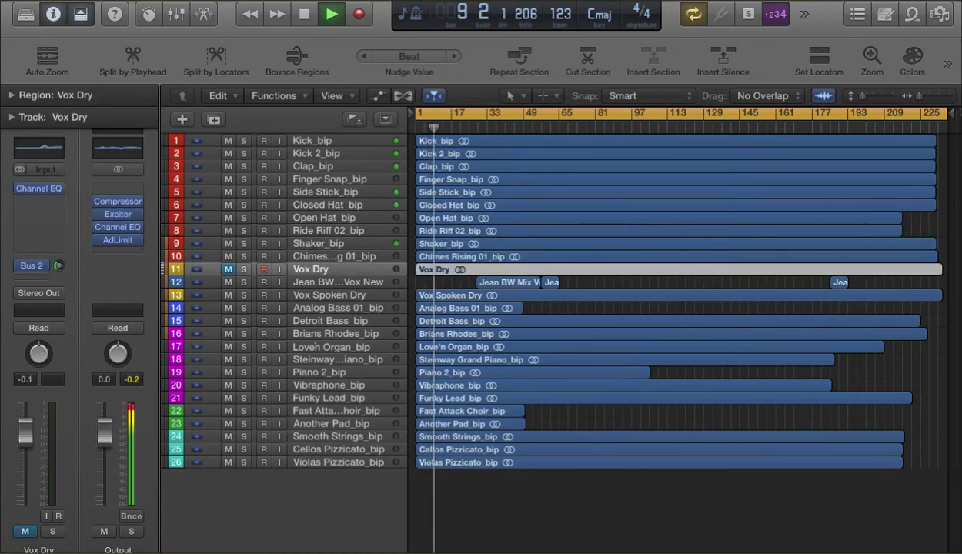
pyautogui.press('Down')
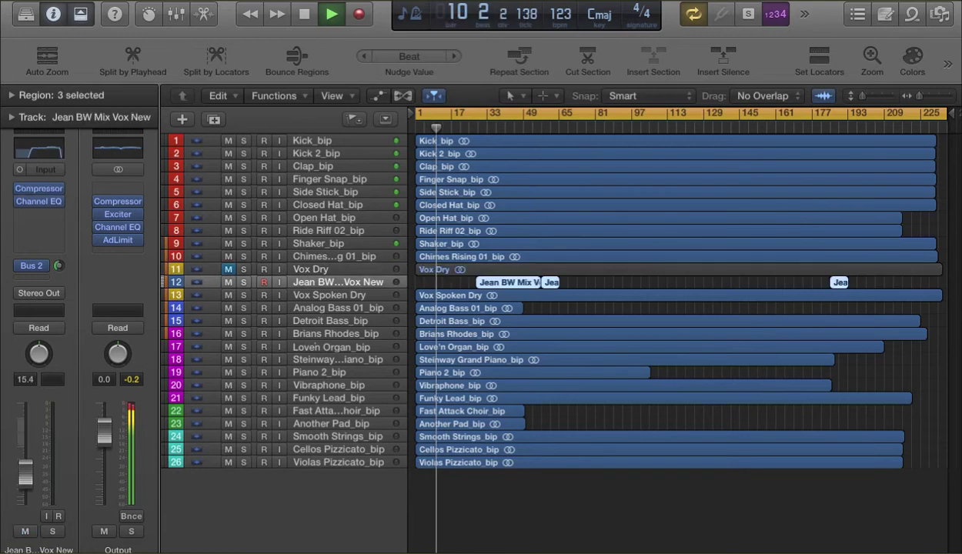
pyautogui.press('Down')
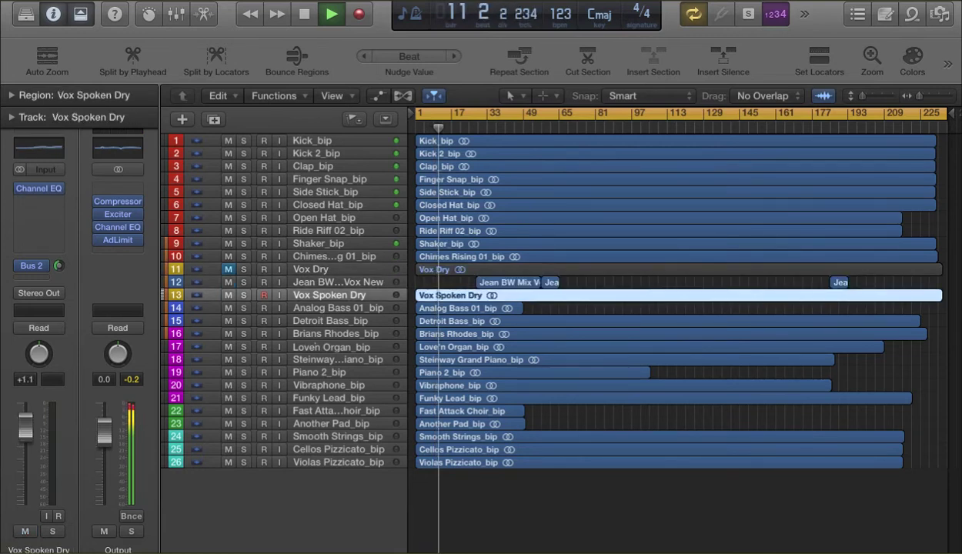
pyautogui.press('Down')
pyautogui.press('Down')
pyautogui.press('Up')
pyautogui.press('Up')
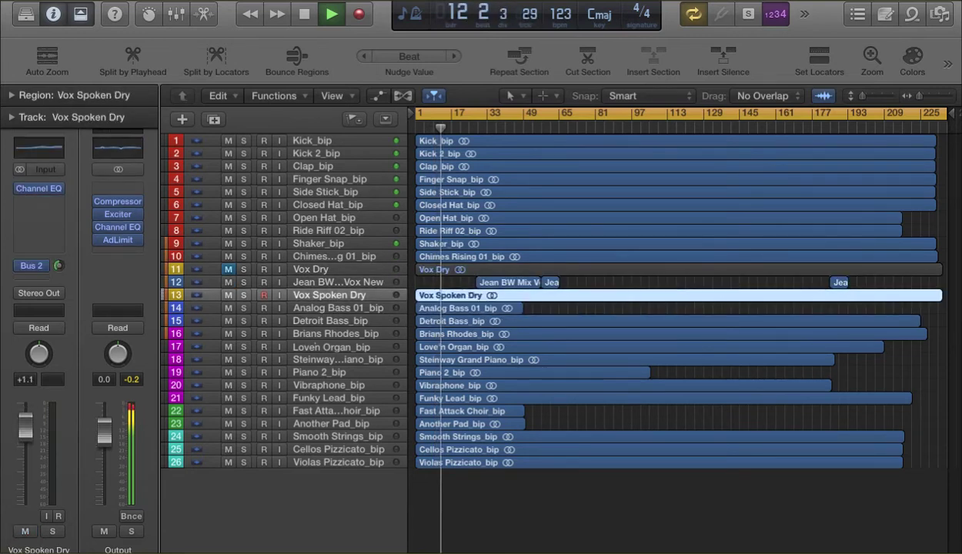
# Examine the Compressor settings on the vocal in track 12 and close the plug-in.
pyautogui.press('Up')
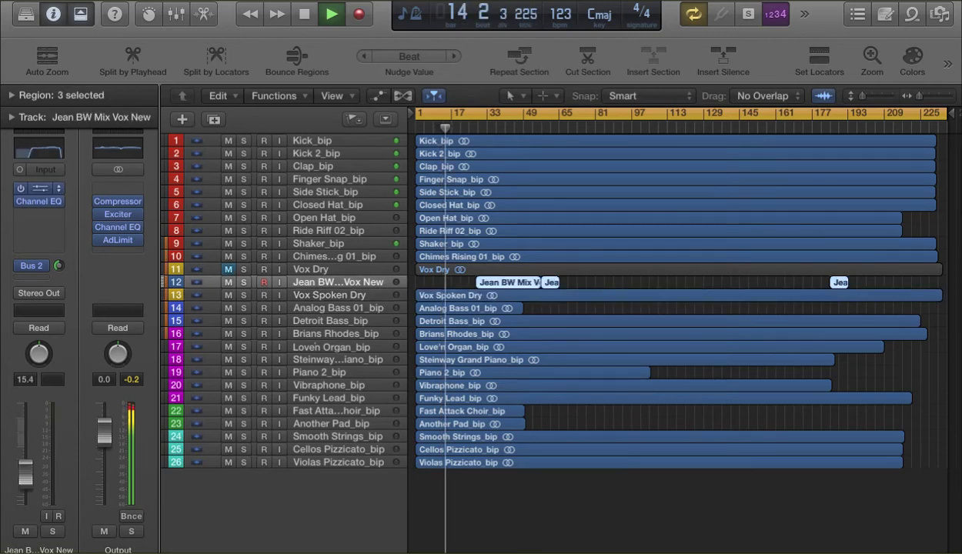
pyautogui.click(39, 188)
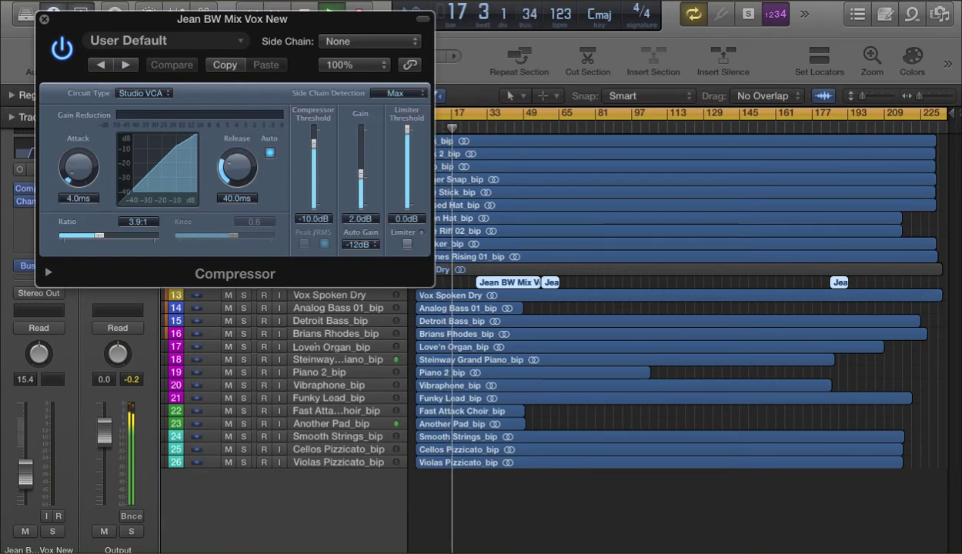
pyautogui.press('super+w')
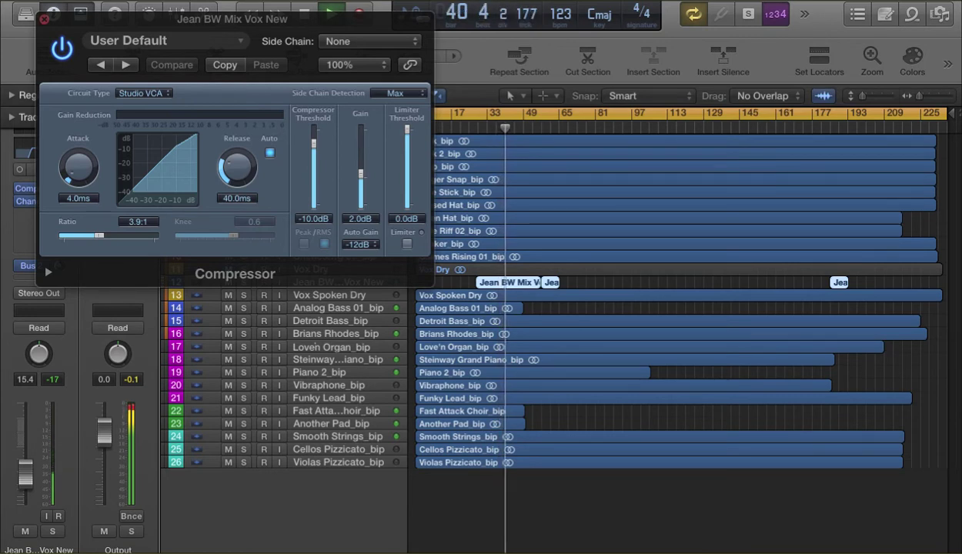
pyautogui.click(43, 19)
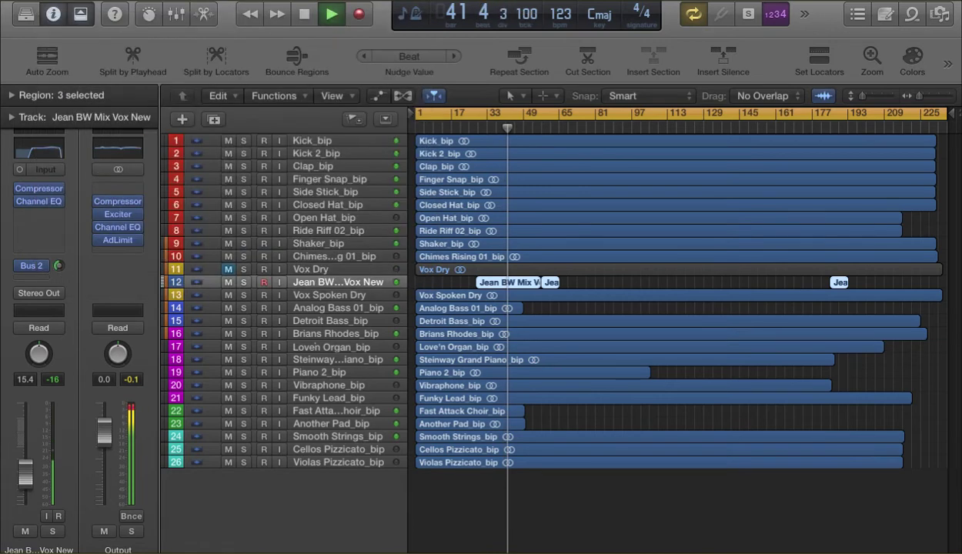
# Go from Analog Bass 01_bip to Detroit Bass_bip and examine the side-chained Compressor on the Detroit Bass_bip track.
pyautogui.click(338, 308)
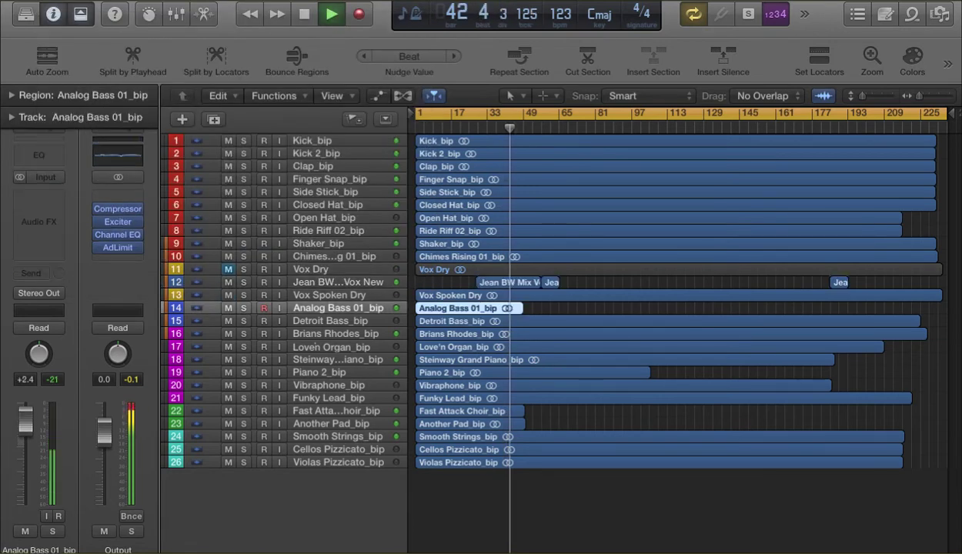
pyautogui.press('Down')
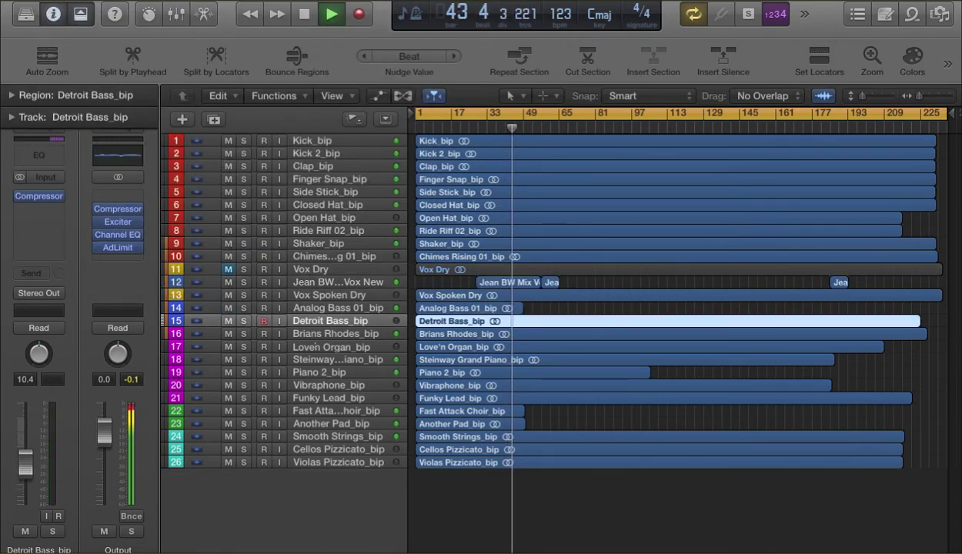
pyautogui.click(39, 195)
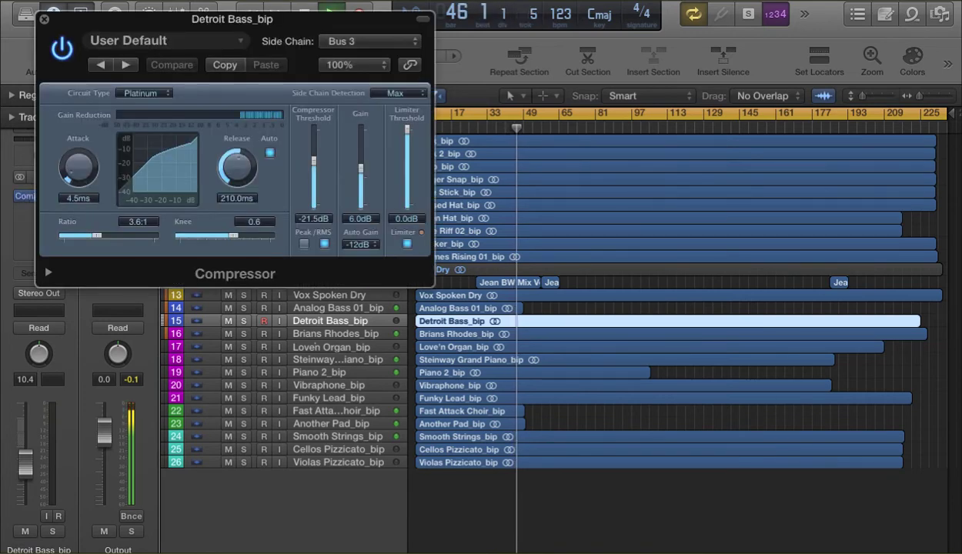
# Show the mixer, examine the SideChain channel and its Bus 3 input, and close the Detroit Bass_bip Compressor.
pyautogui.press('x')
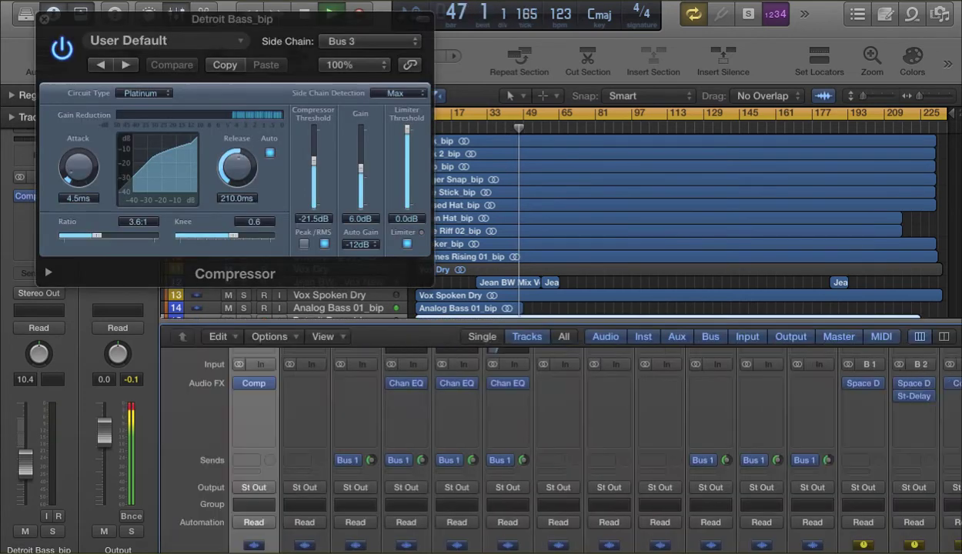
pyautogui.hscroll(3, 914, 433)
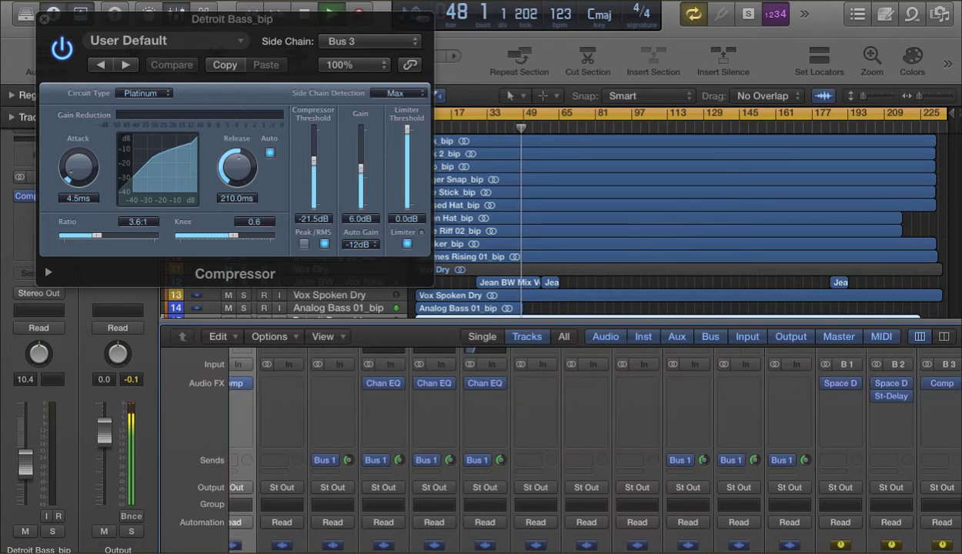
pyautogui.scroll(-5, 557, 447)
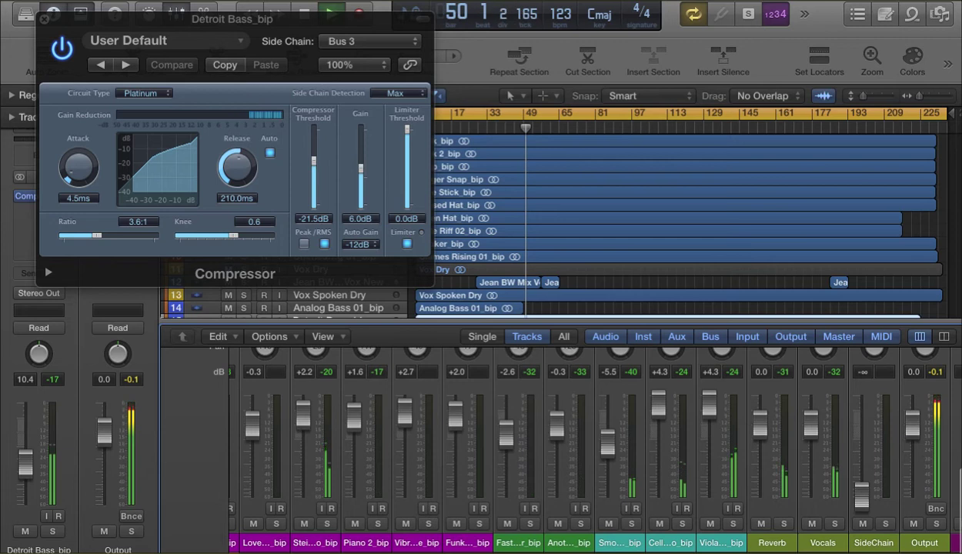
pyautogui.scroll(5, 557, 447)
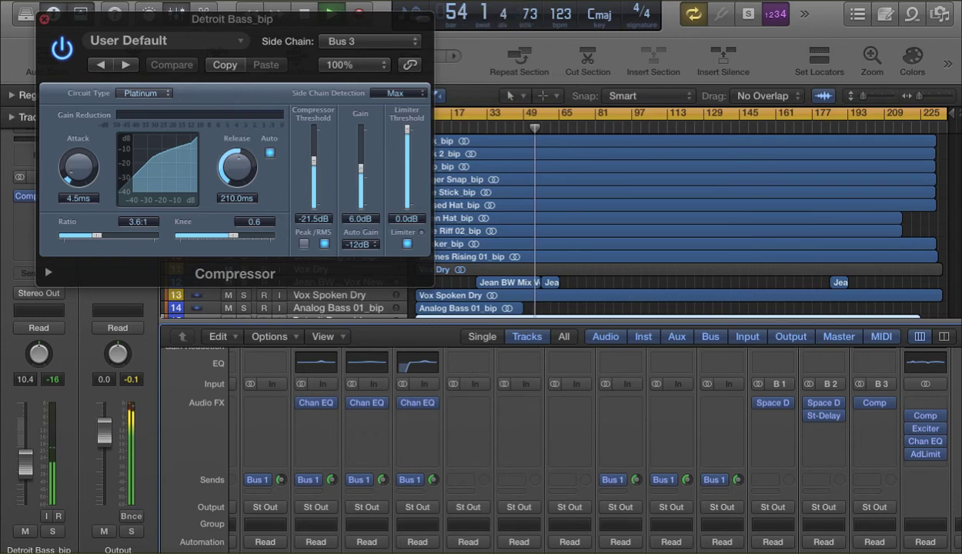
pyautogui.click(44, 19)
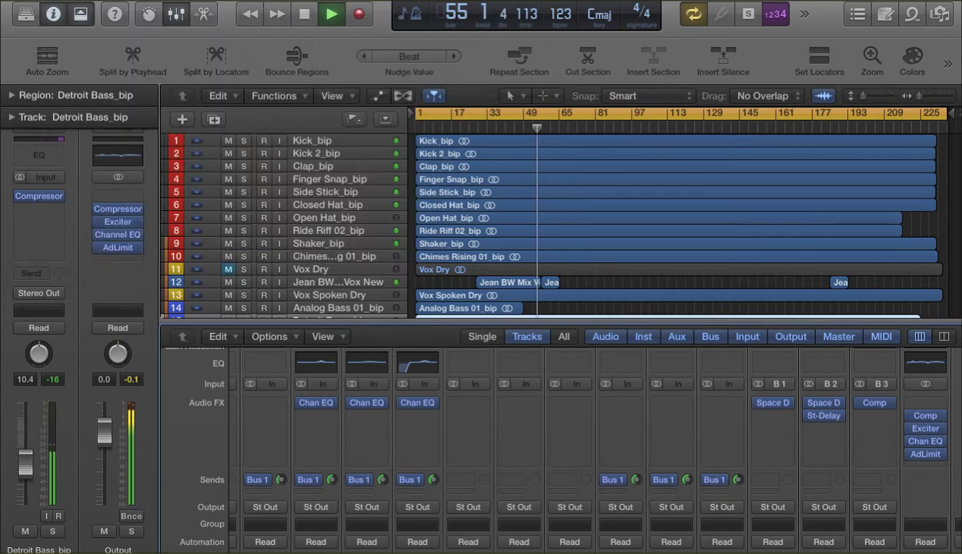
# Review the fader levels across the mixer channels, from the SideChain channel back to Kick_bip.
pyautogui.scroll(-10, 551, 447)
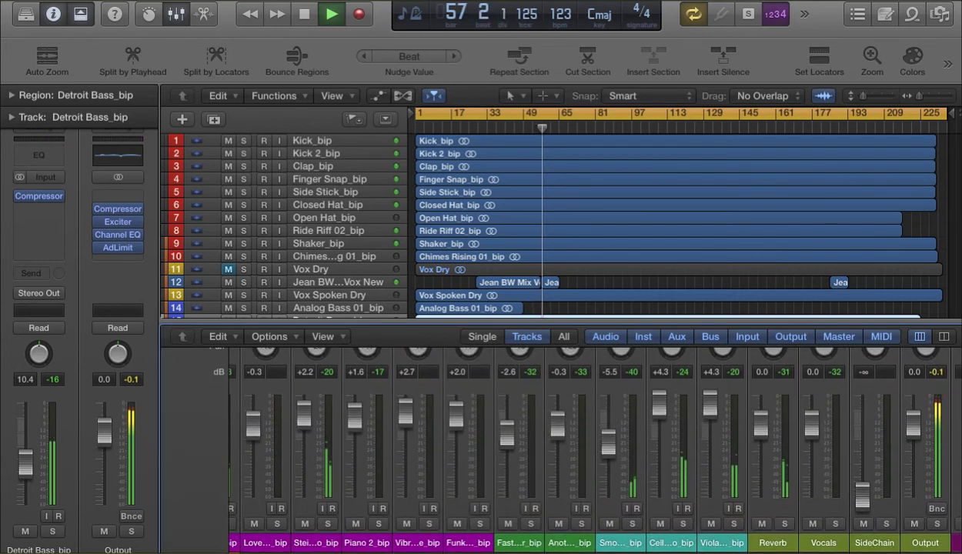
pyautogui.hscroll(-10, 582, 447)
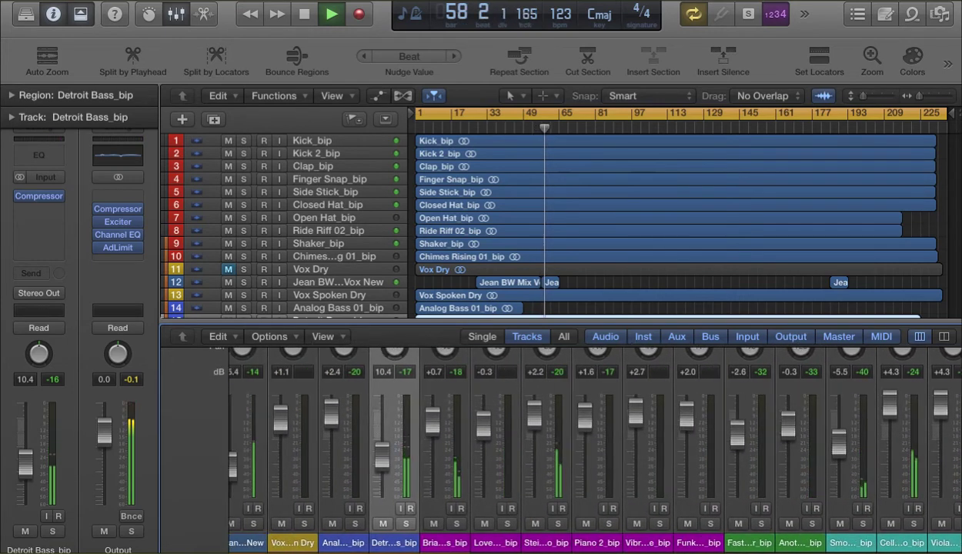
pyautogui.hscroll(-10, 581, 447)
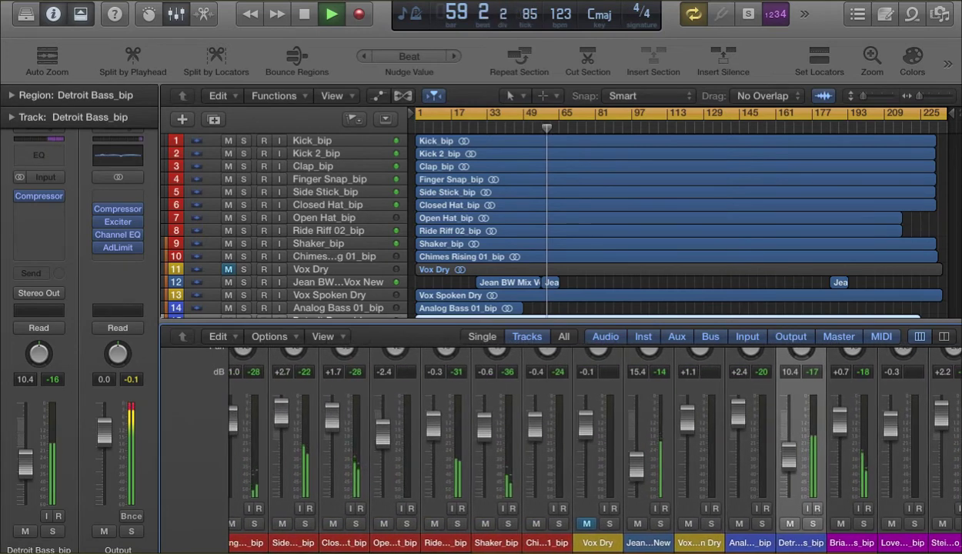
pyautogui.hscroll(-3, 582, 446)
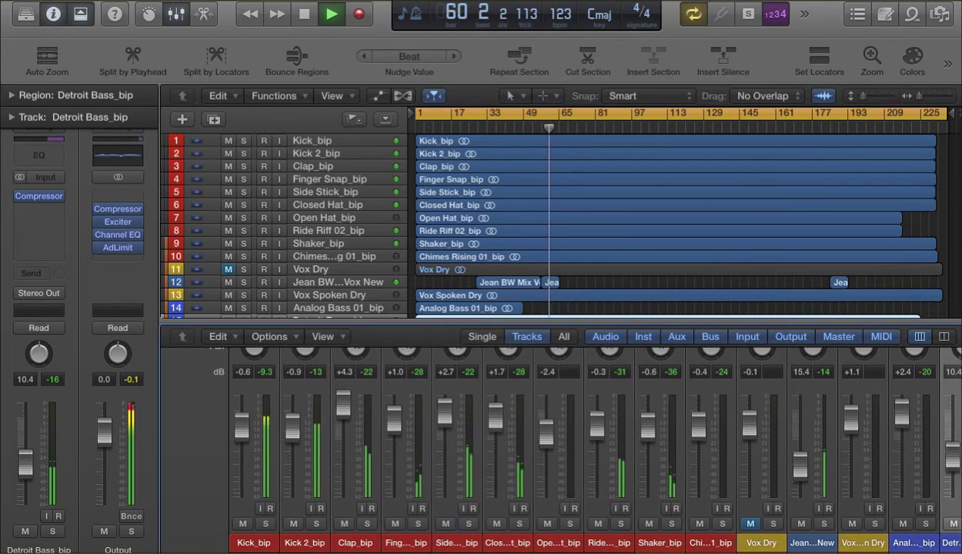
pyautogui.hscroll(4, 582, 447)
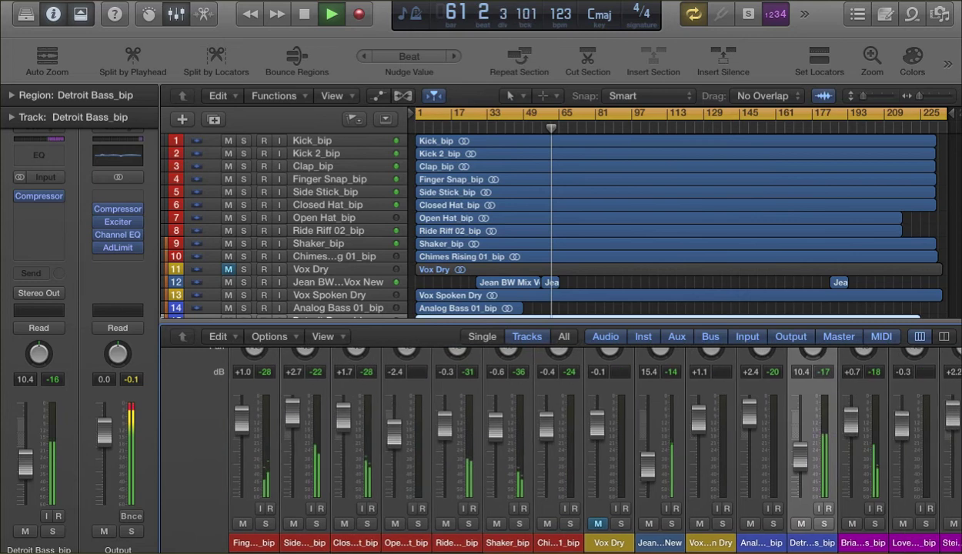
# Examine the Compressor and the Exciter on the Output channel, closing each plug-in after viewing it.
pyautogui.hscroll(5, 582, 446)
pyautogui.scroll(5, 581, 446)
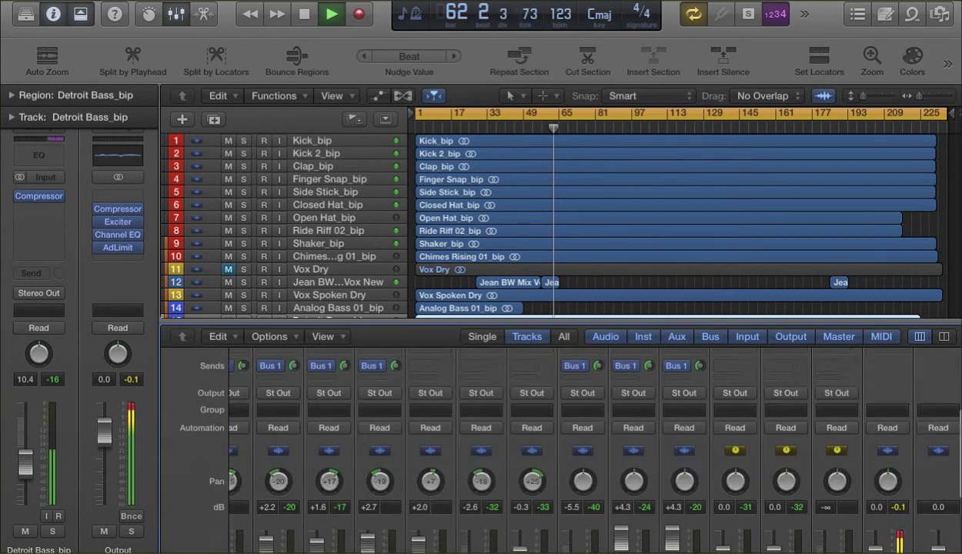
pyautogui.click(893, 440)
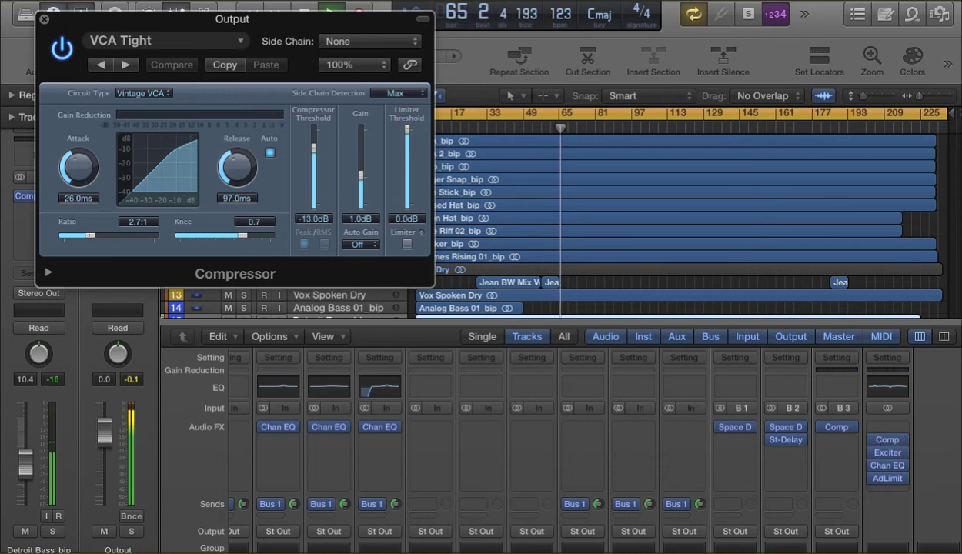
pyautogui.click(44, 19)
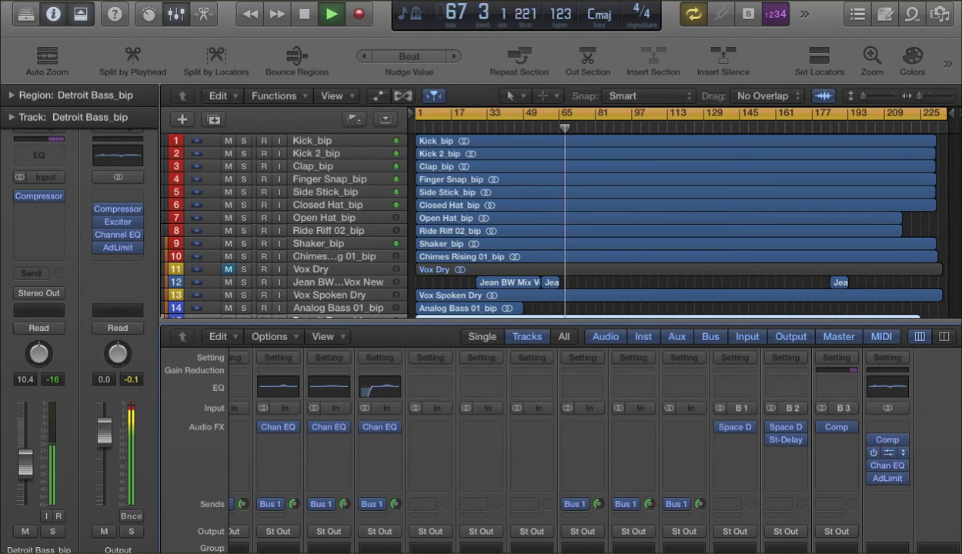
pyautogui.click(888, 453)
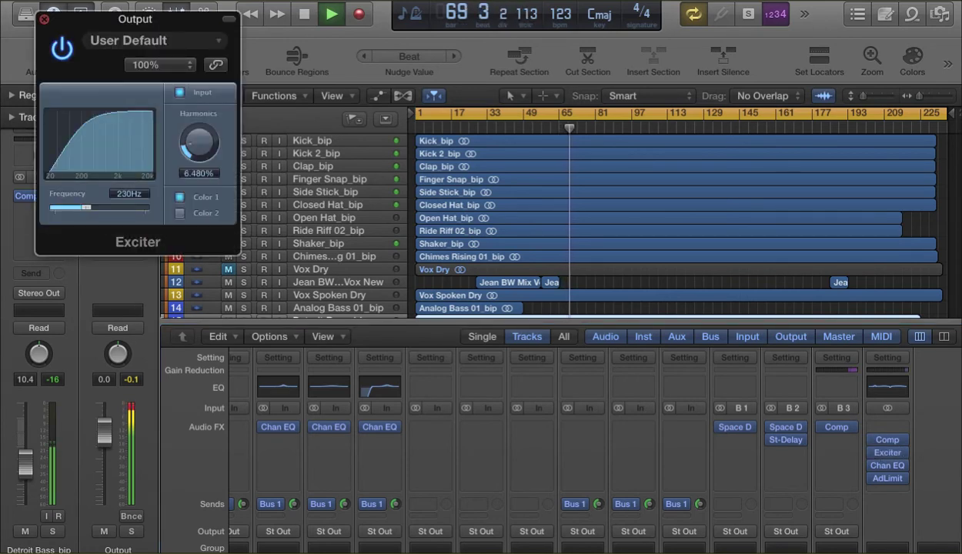
pyautogui.press('super+w')
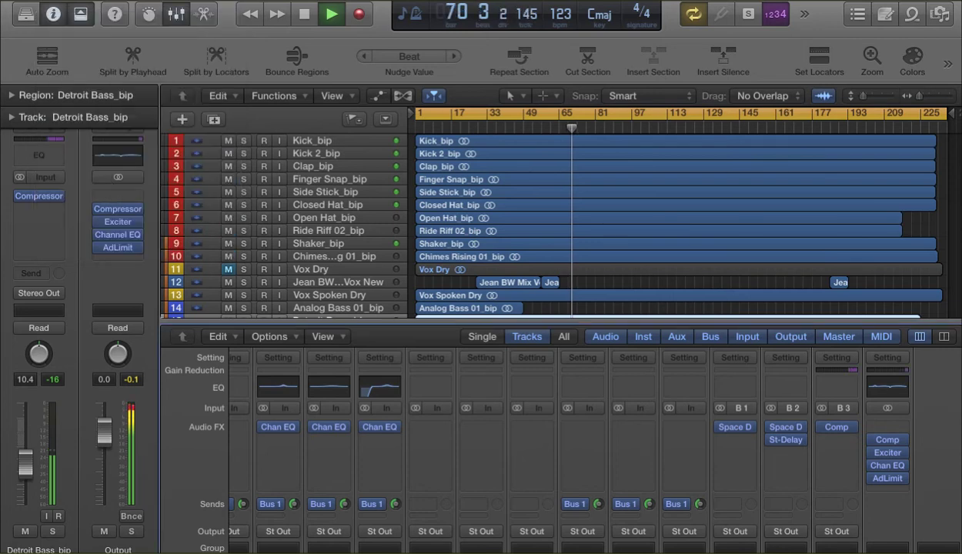
# Examine the Output channel's Channel EQ, bypassing and re-enabling it twice to compare the sound, and close it.
pyautogui.click(888, 466)
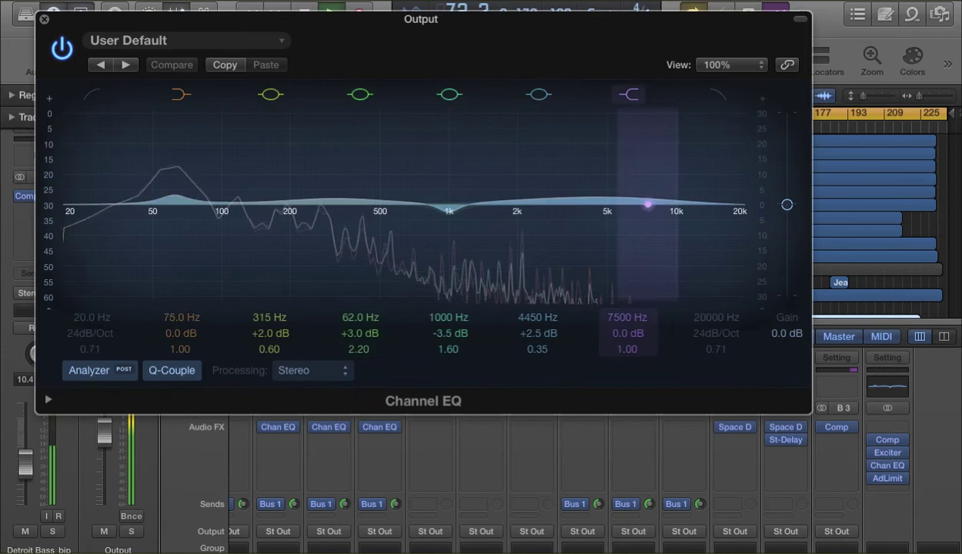
pyautogui.click(61, 48)
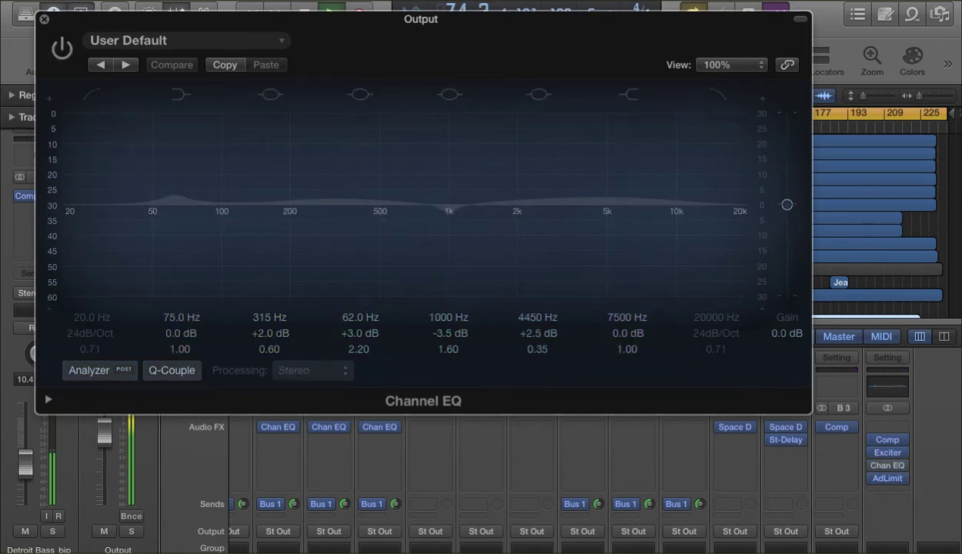
pyautogui.click(61, 49)
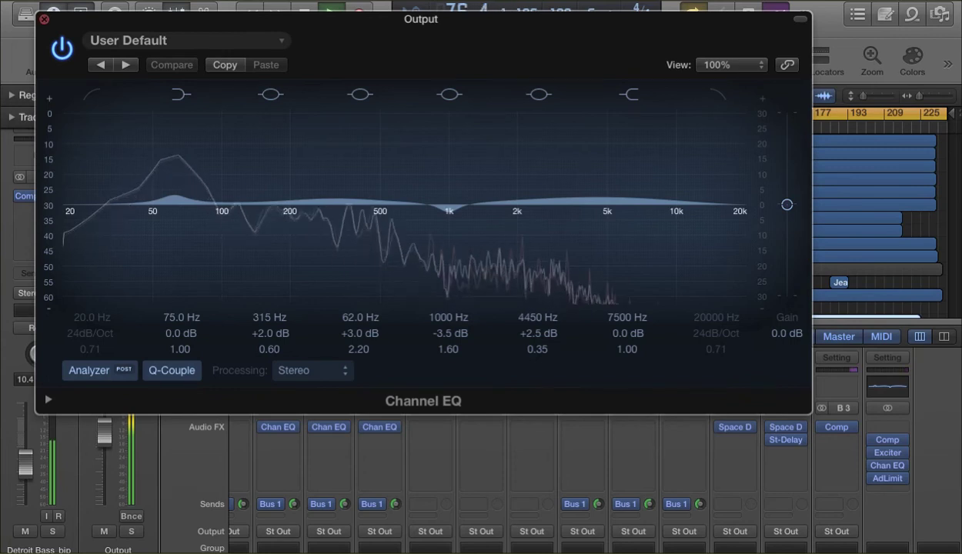
pyautogui.click(61, 48)
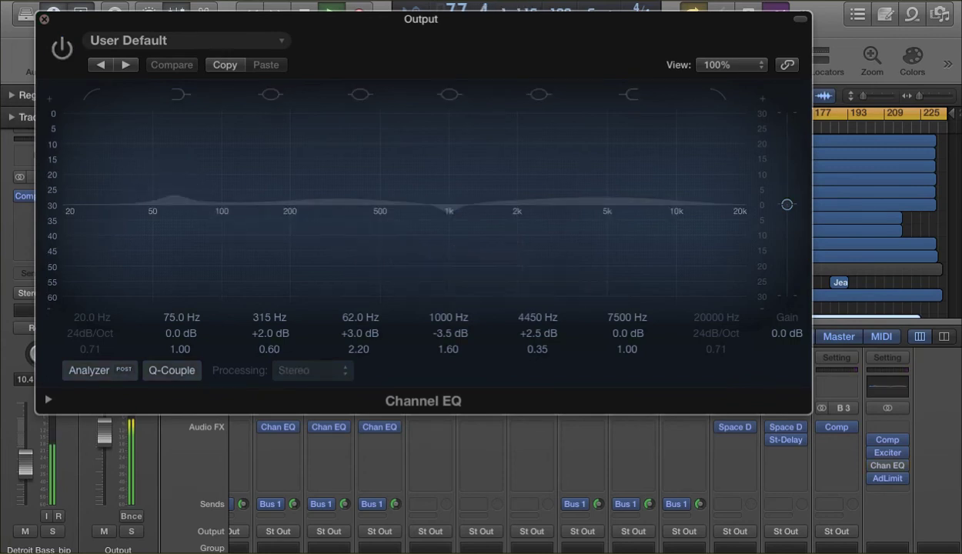
pyautogui.click(62, 48)
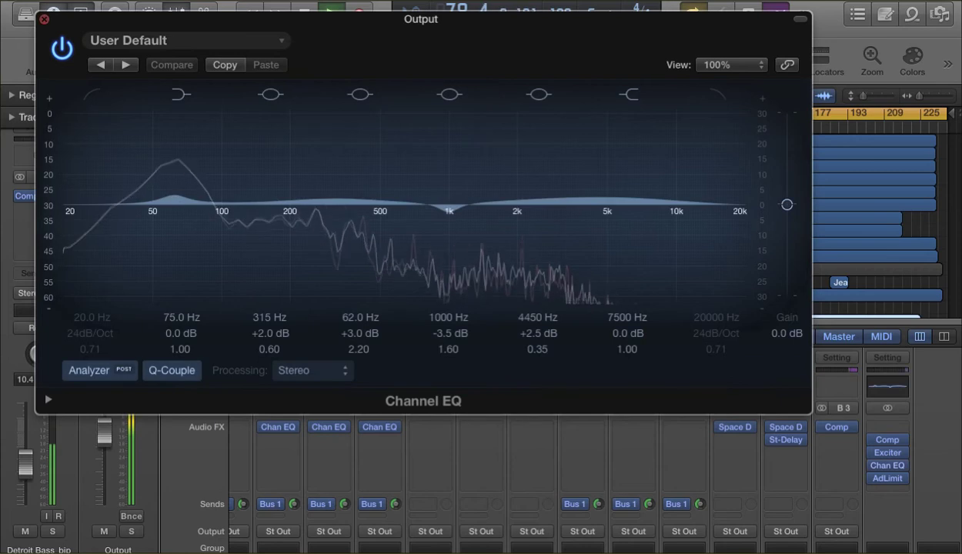
pyautogui.click(43, 19)
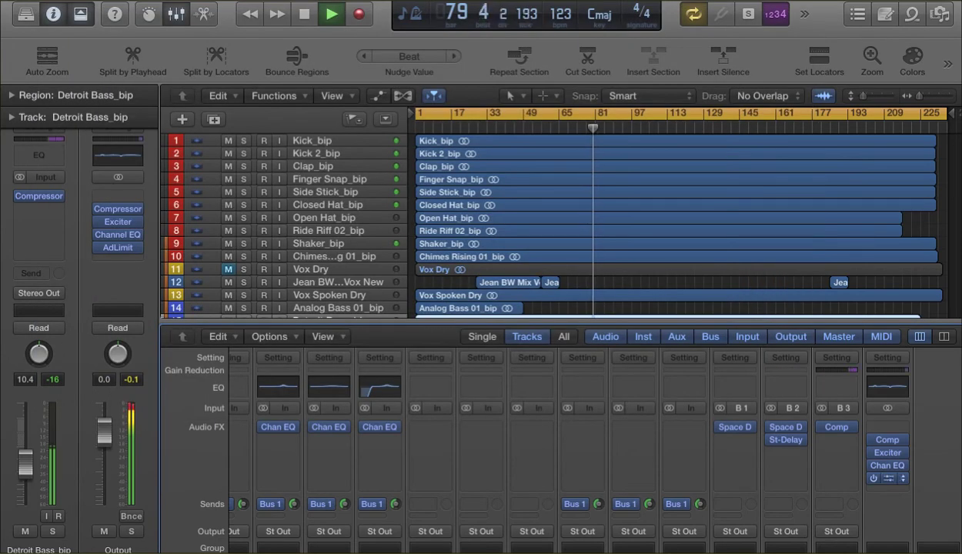
# Examine the Output channel's Adaptive Limiter, close it, and reopen the Exciter.
pyautogui.click(887, 478)
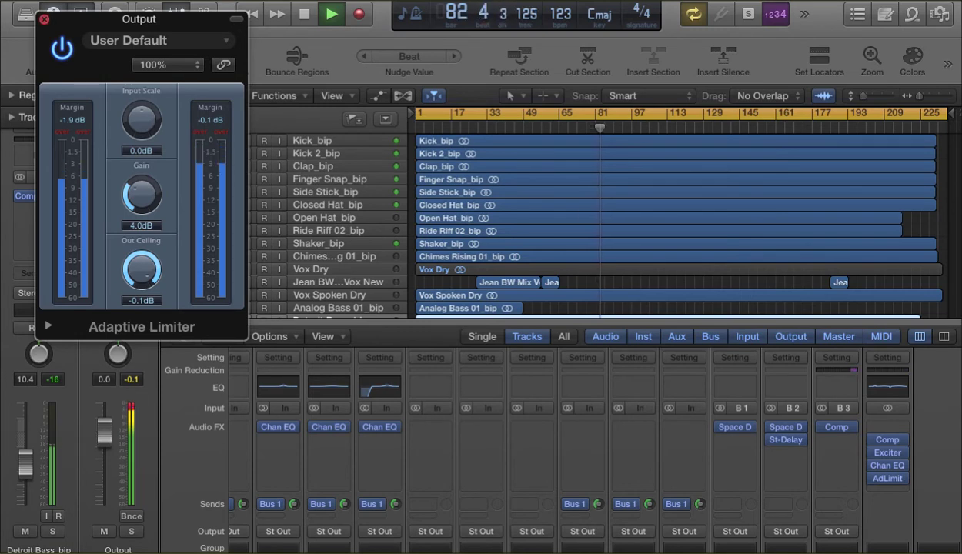
pyautogui.click(44, 19)
pyautogui.click(888, 452)
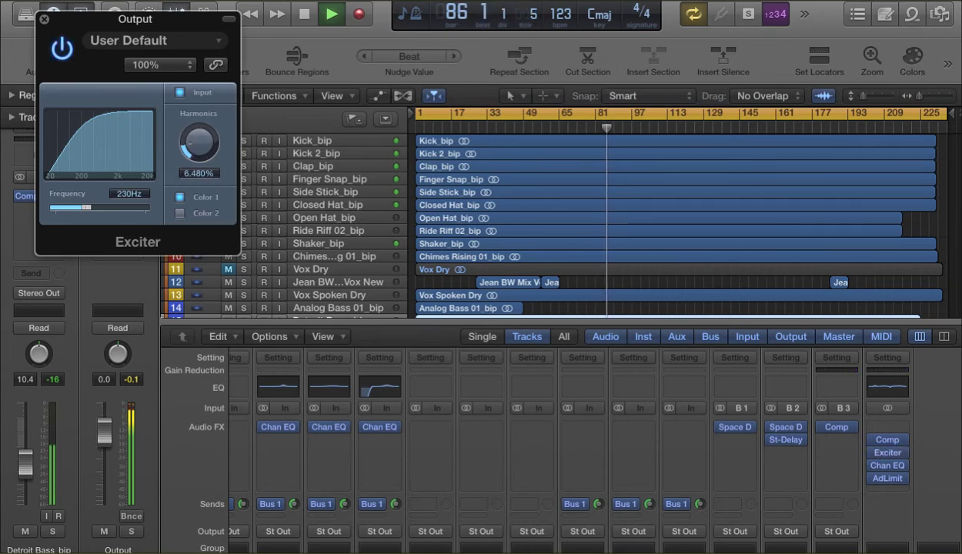
# Close the Exciter and the mixer, and review the channel strips from Brians Rhodes_bip down to Steinway Grand Piano_bip.
pyautogui.click(43, 19)
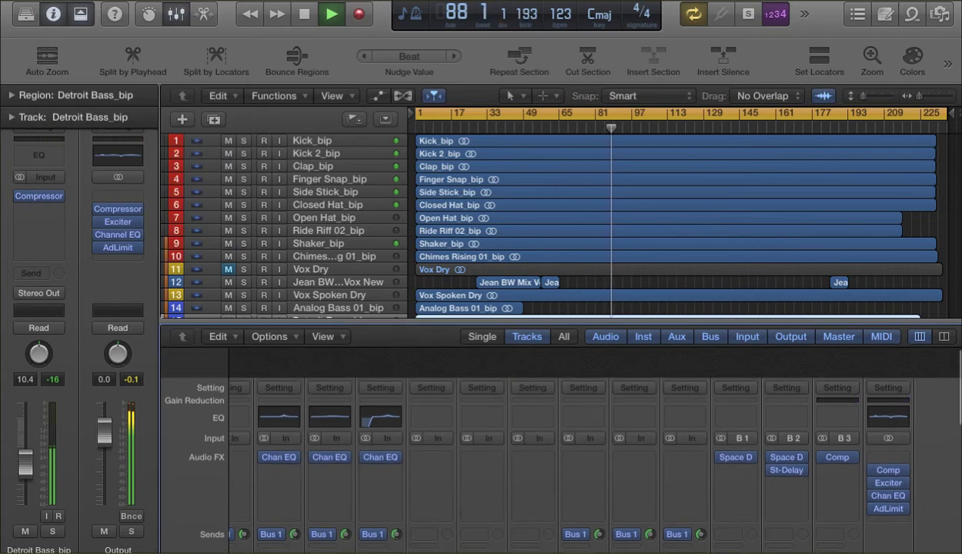
pyautogui.press('x')
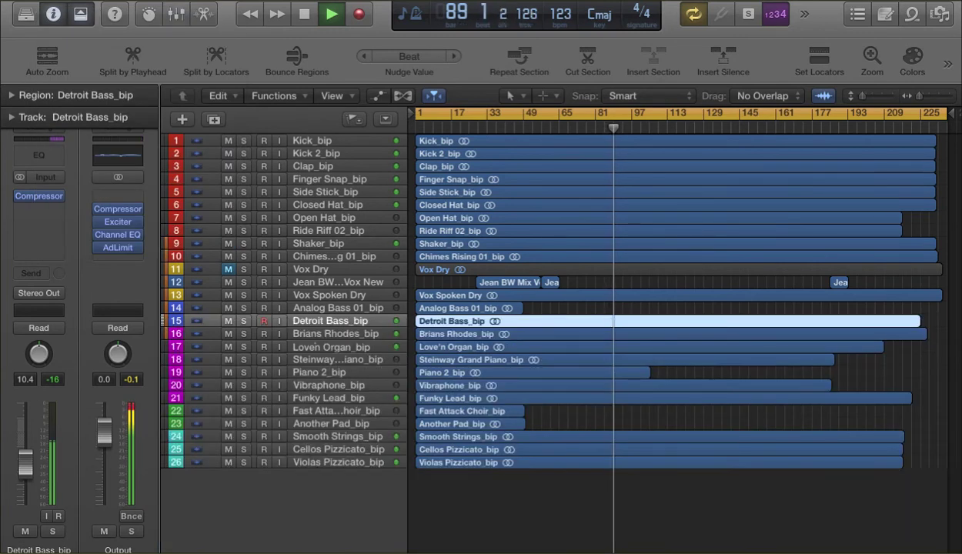
pyautogui.press('Down')
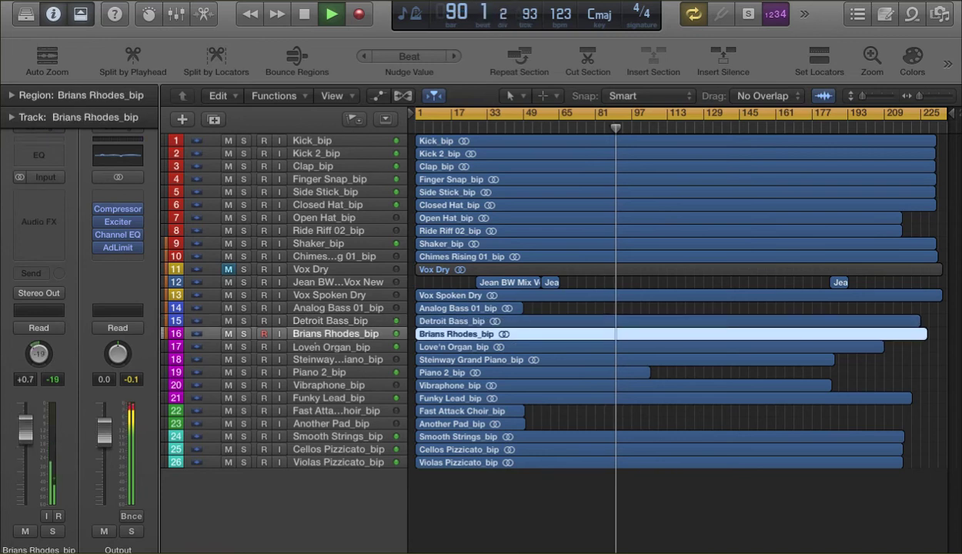
pyautogui.press('Down')
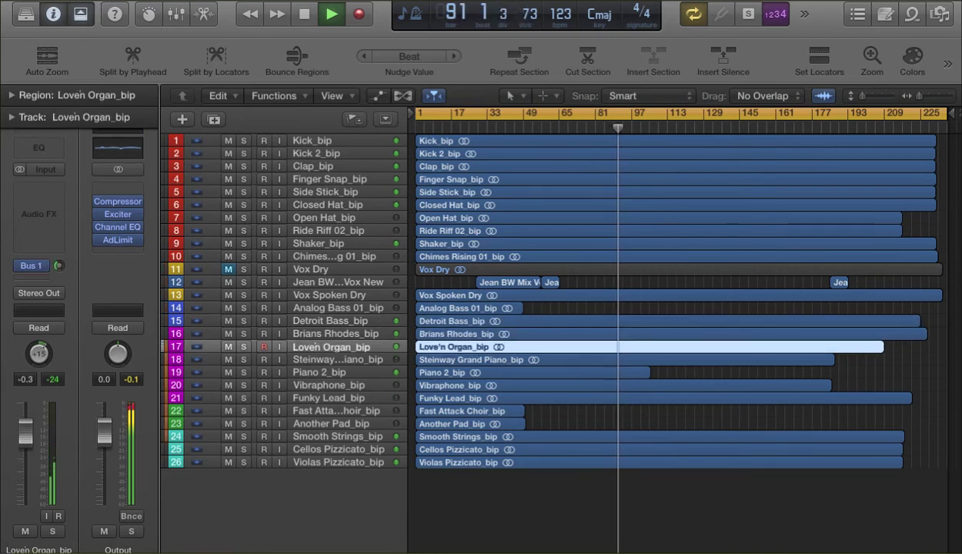
pyautogui.press('Down')
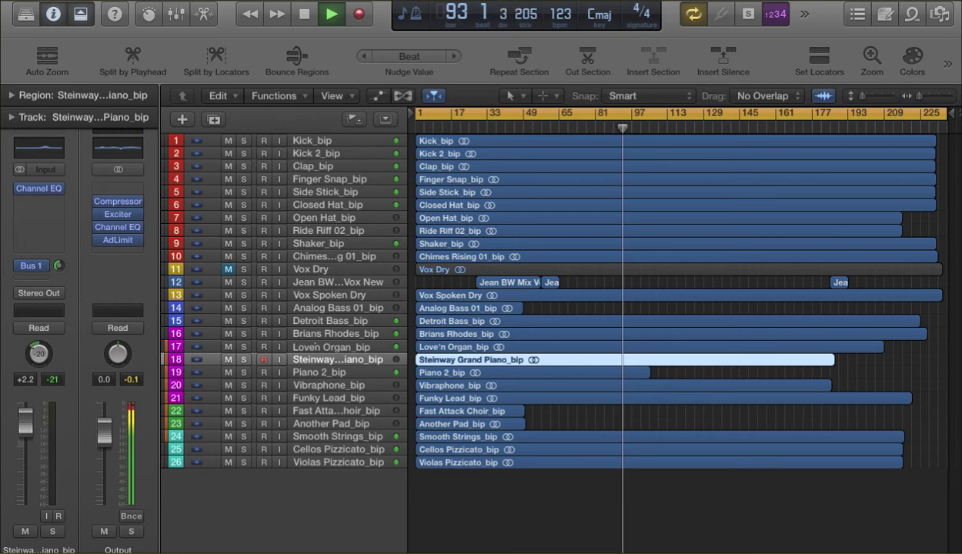
# Compare the Steinway Grand Piano track's Channel EQ bypassed and enabled, set its master gain to -0.5 dB, and close it.
pyautogui.click(39, 189)
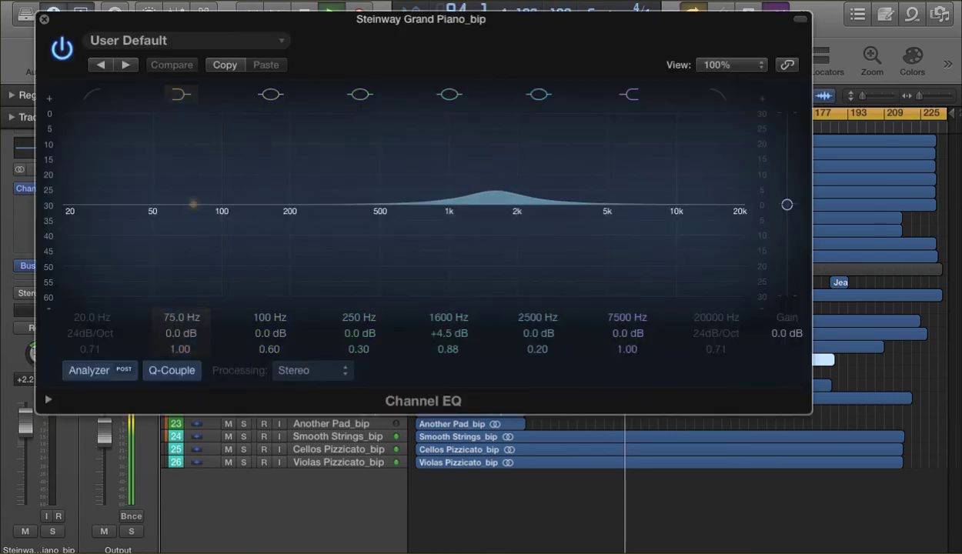
pyautogui.click(62, 49)
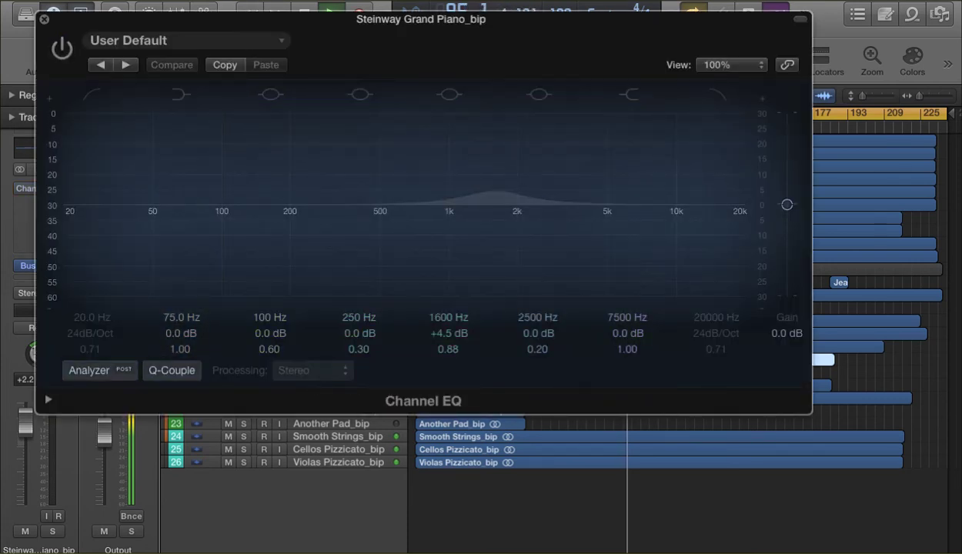
pyautogui.click(62, 47)
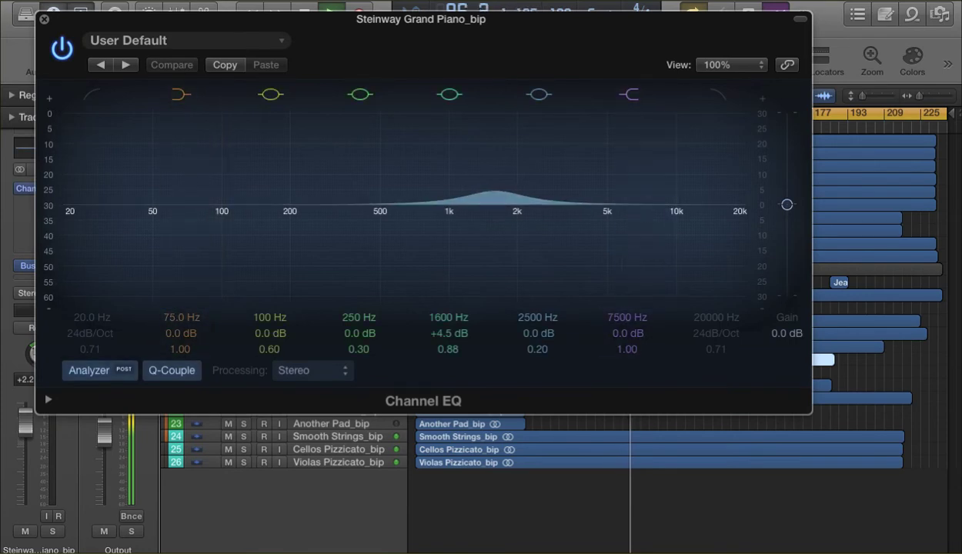
pyautogui.moveTo(787, 205)
pyautogui.mouseDown()
pyautogui.moveTo(787, 114)
pyautogui.moveTo(787, 214)
pyautogui.moveTo(787, 205)
pyautogui.mouseUp()
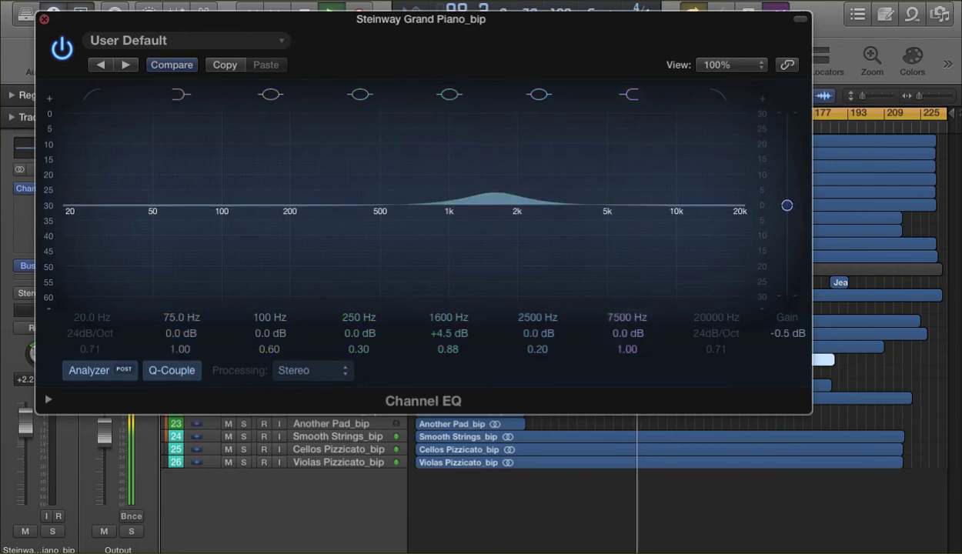
pyautogui.click(44, 18)
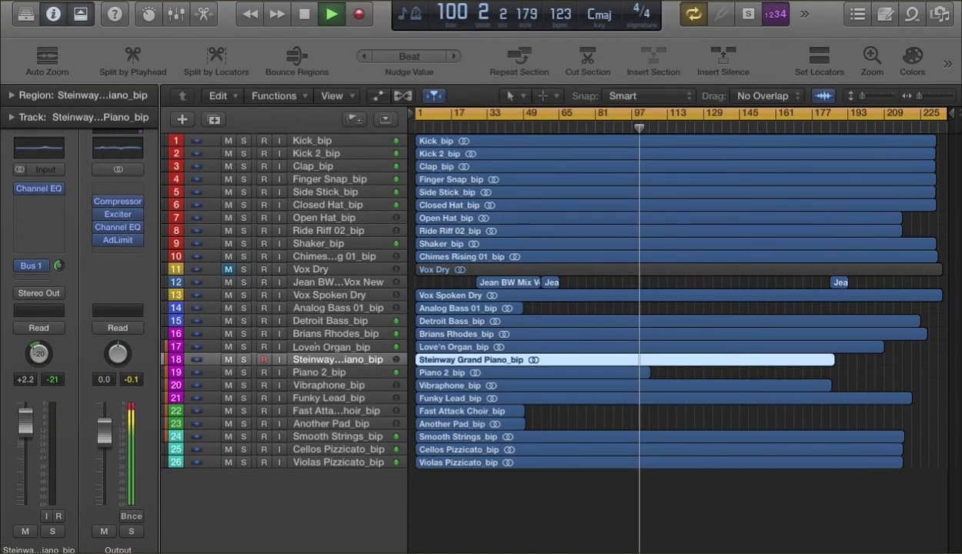
# Examine the Channel EQ curves on the Piano 2_bip and Vibraphone_bip tracks, closing each plug-in after viewing it.
pyautogui.click(533, 373)
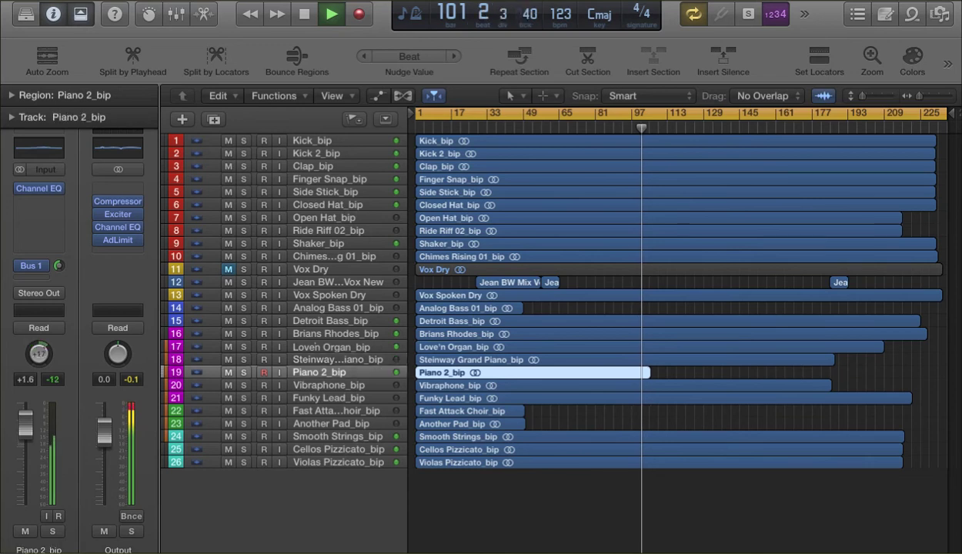
pyautogui.click(38, 188)
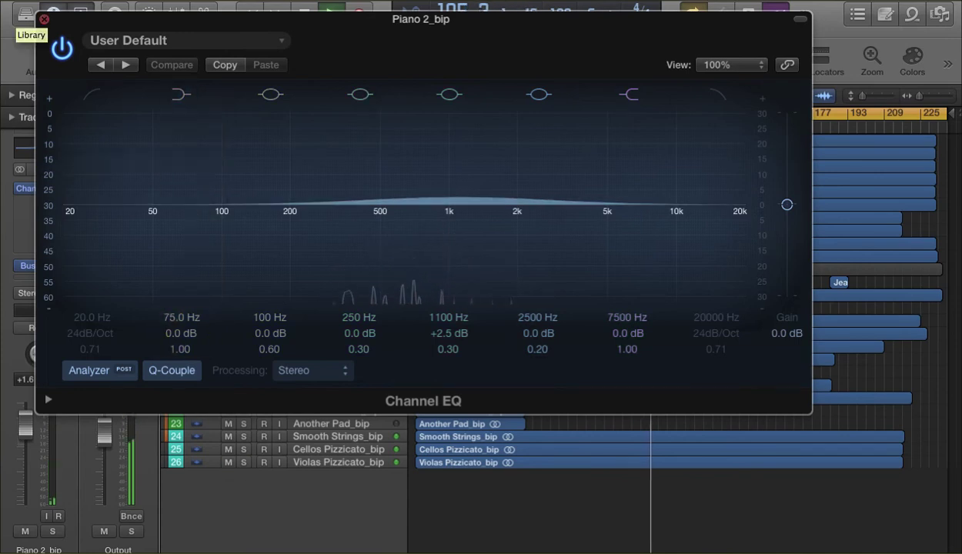
pyautogui.click(44, 19)
pyautogui.click(329, 385)
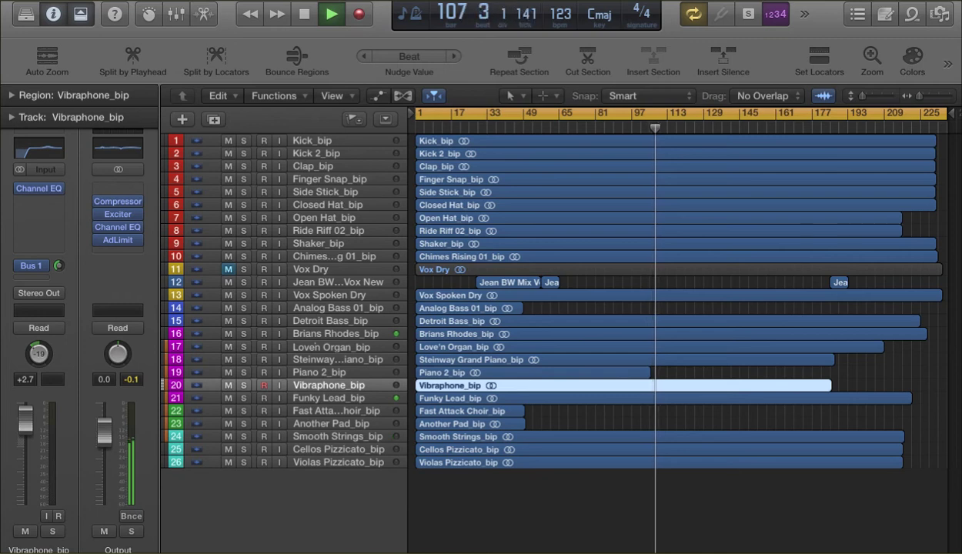
pyautogui.click(39, 188)
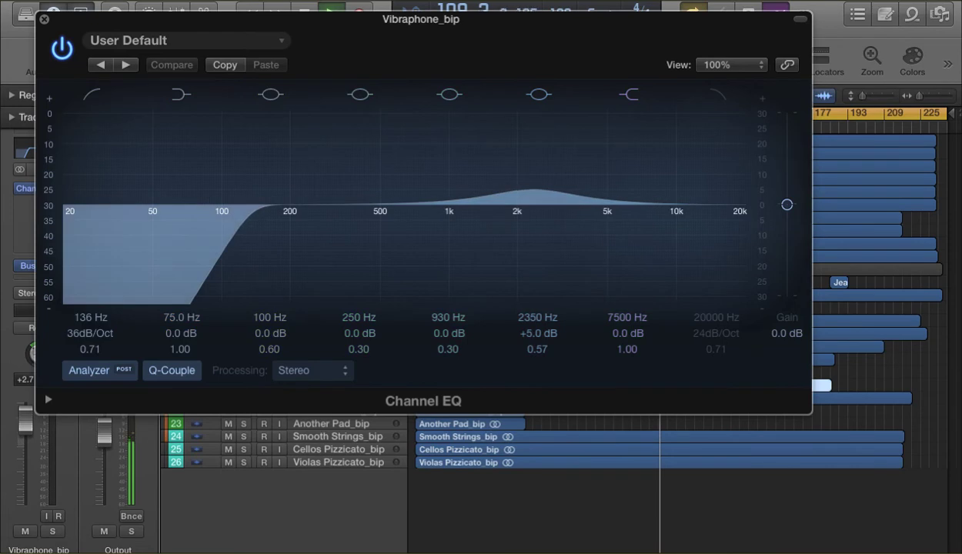
pyautogui.click(44, 19)
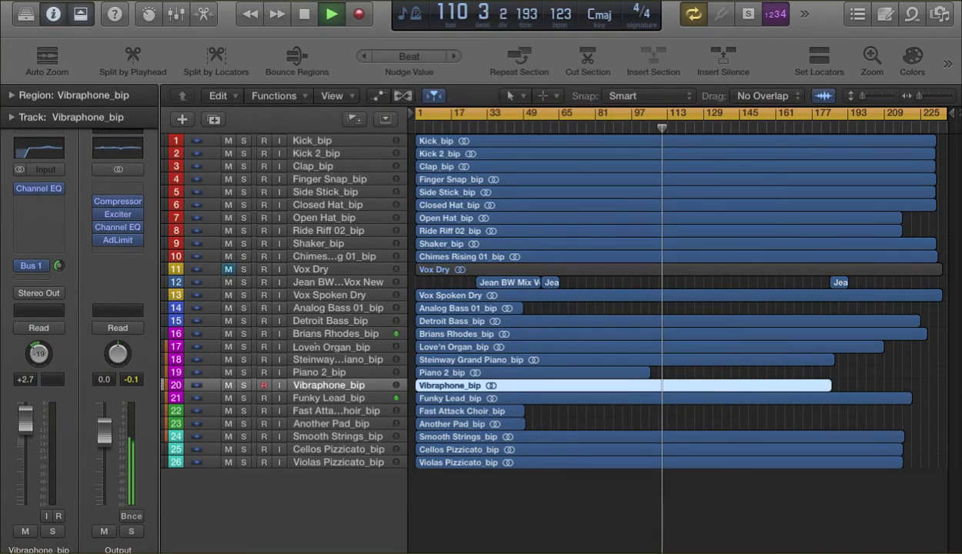
# Review the channel strips of the tracks from Funky Lead_bip down to Violas Pizzicato_bip, one after another.
pyautogui.press('Down')
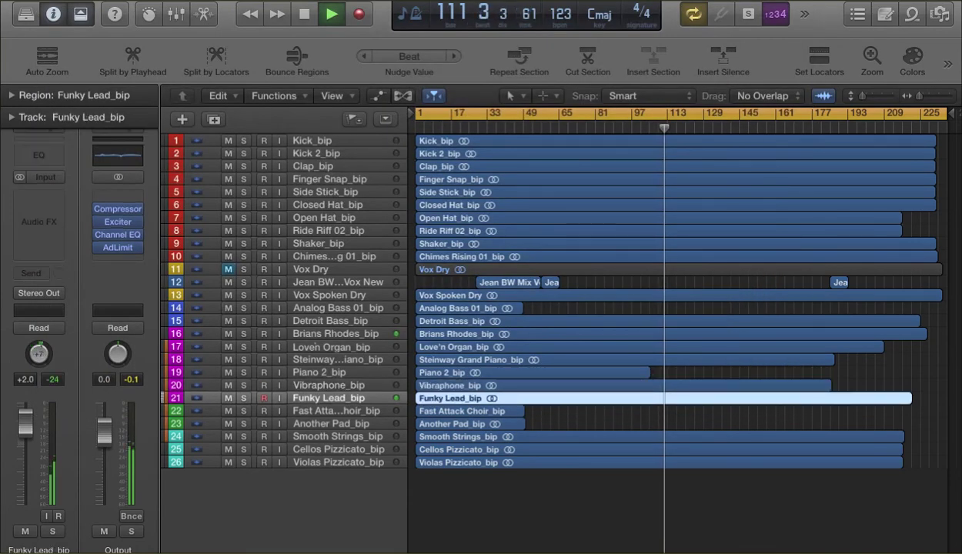
pyautogui.press('Down')
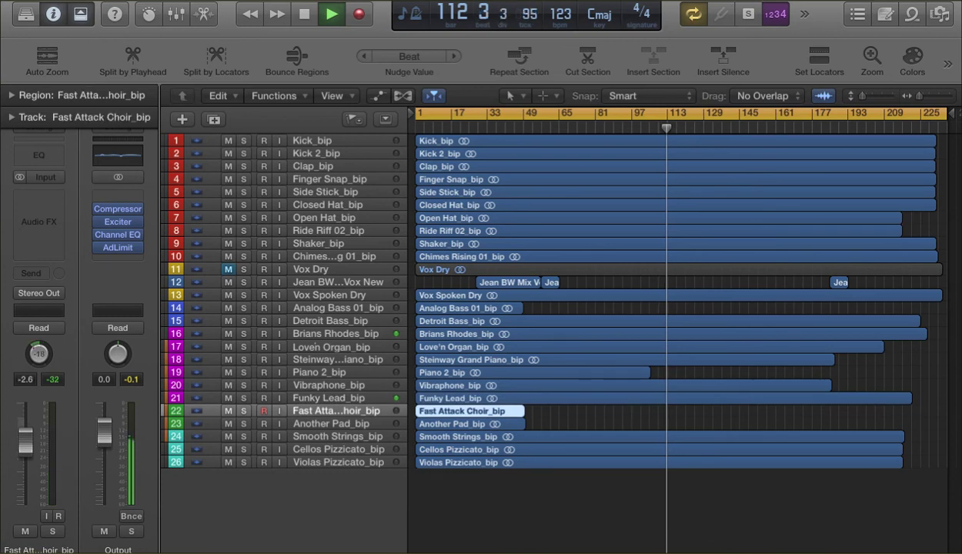
pyautogui.press('Down')
pyautogui.press('Down')
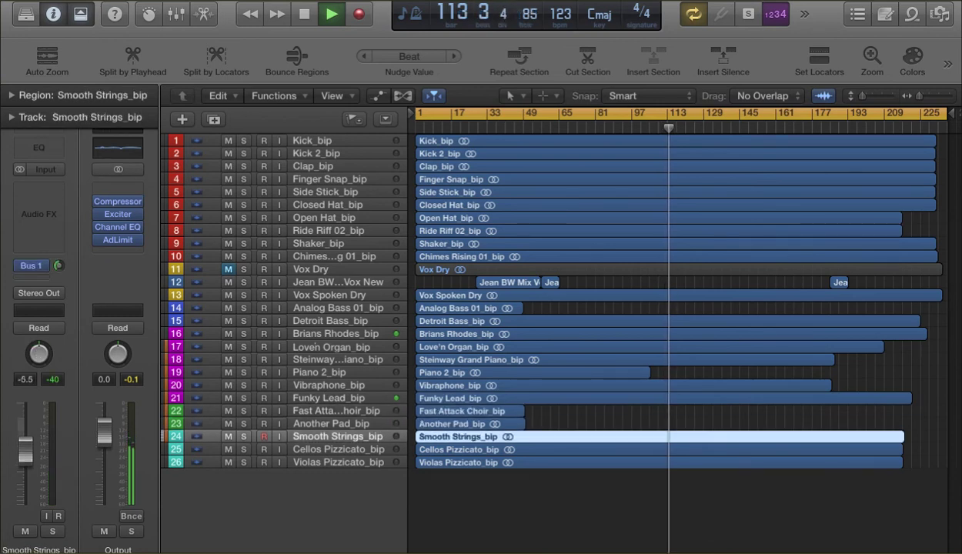
pyautogui.press('Down')
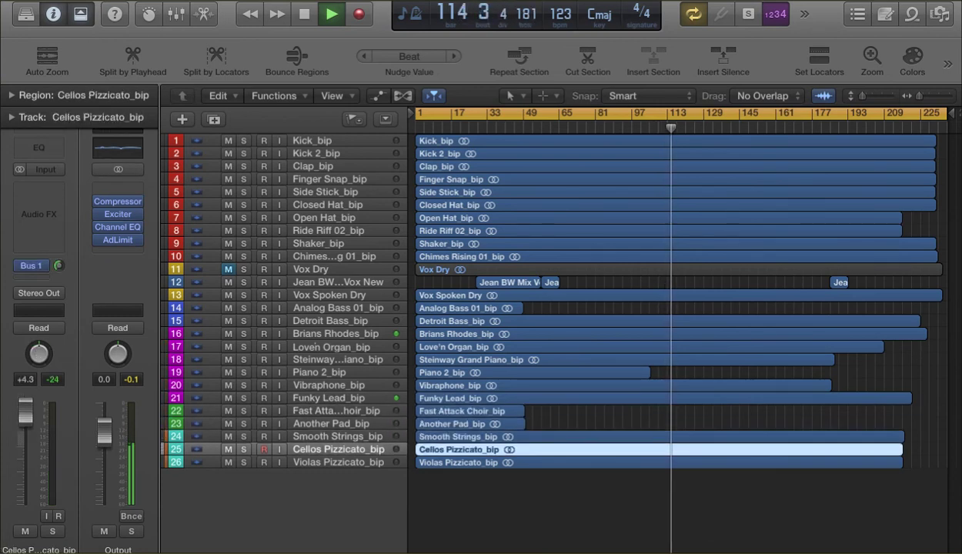
pyautogui.press('Down')
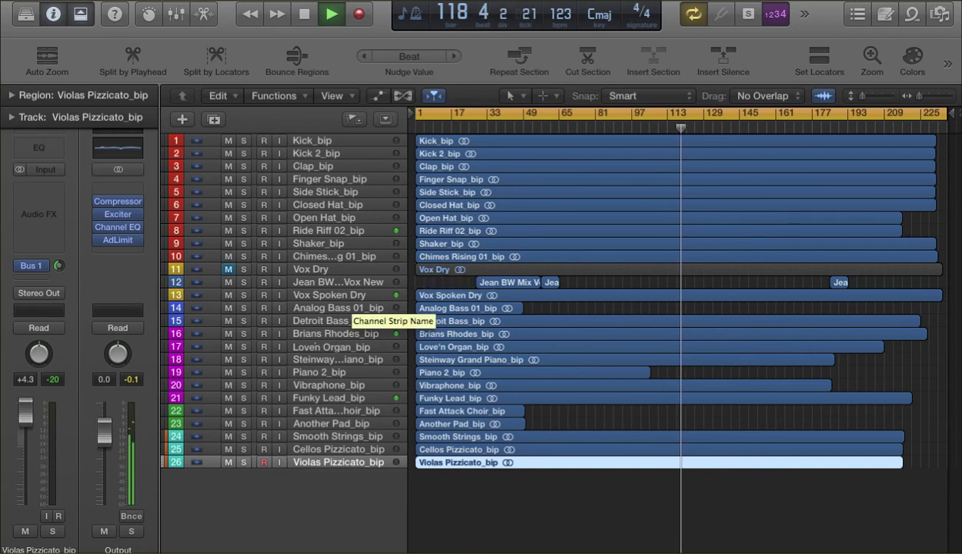
# Examine and close the Vox Spoken Dry track's Channel EQ, and show the Vocals channel fed by its Bus 2 send.
pyautogui.click(331, 295)
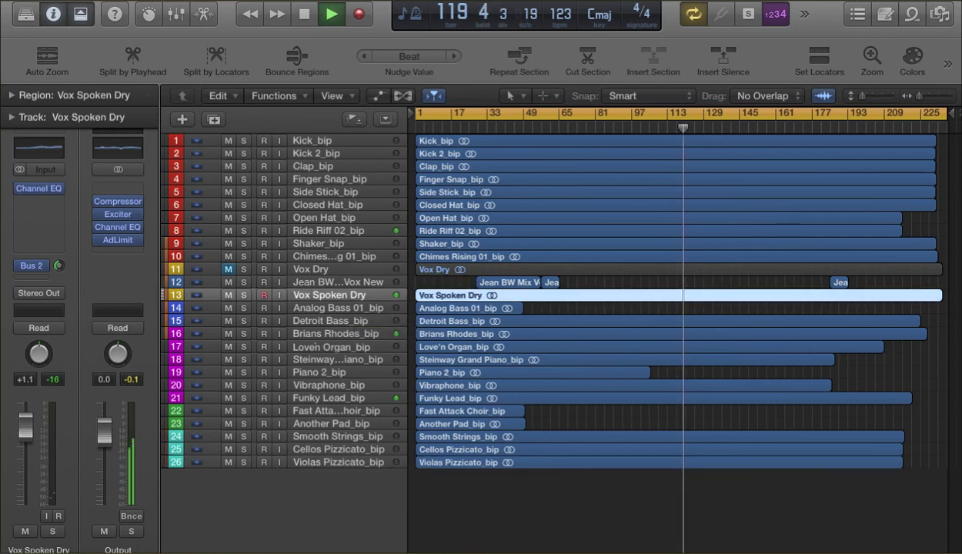
pyautogui.click(38, 148)
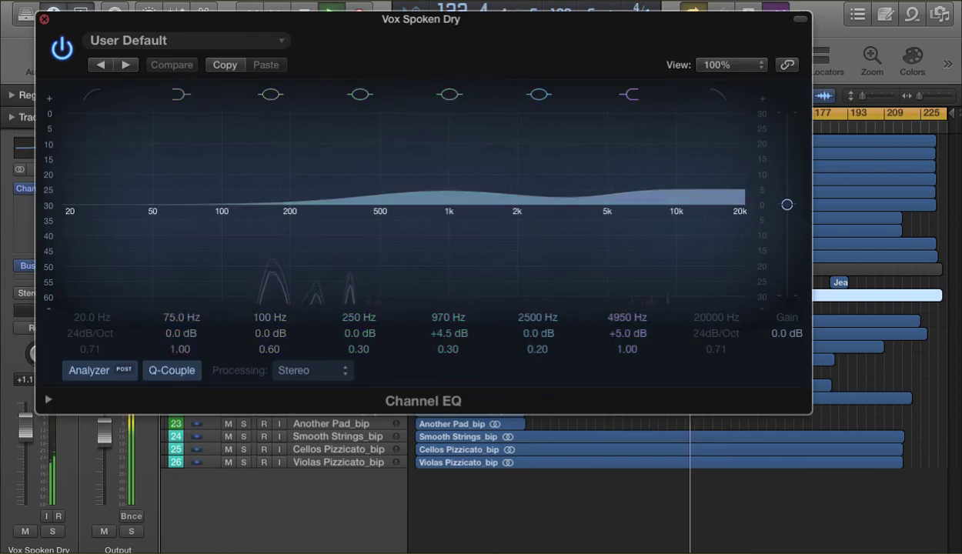
pyautogui.click(44, 19)
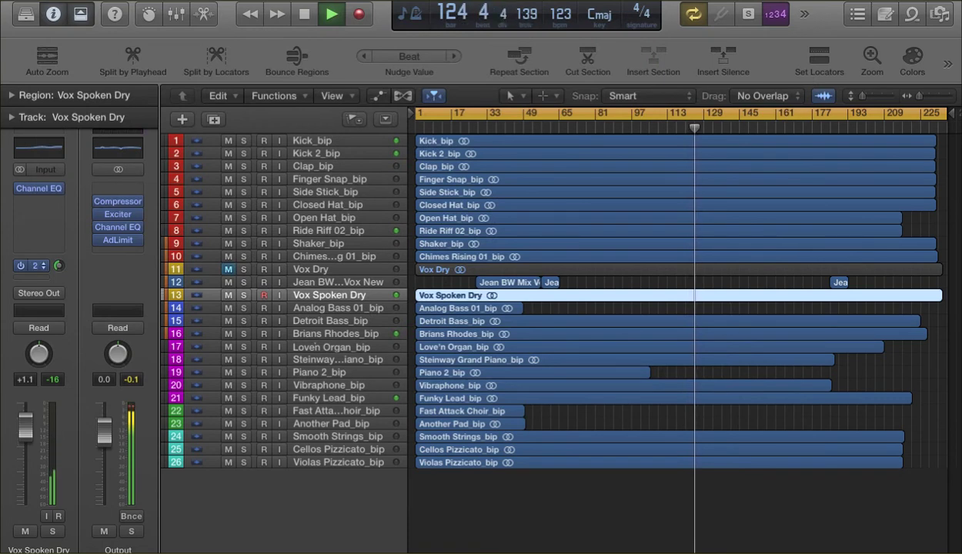
pyautogui.click(35, 266)
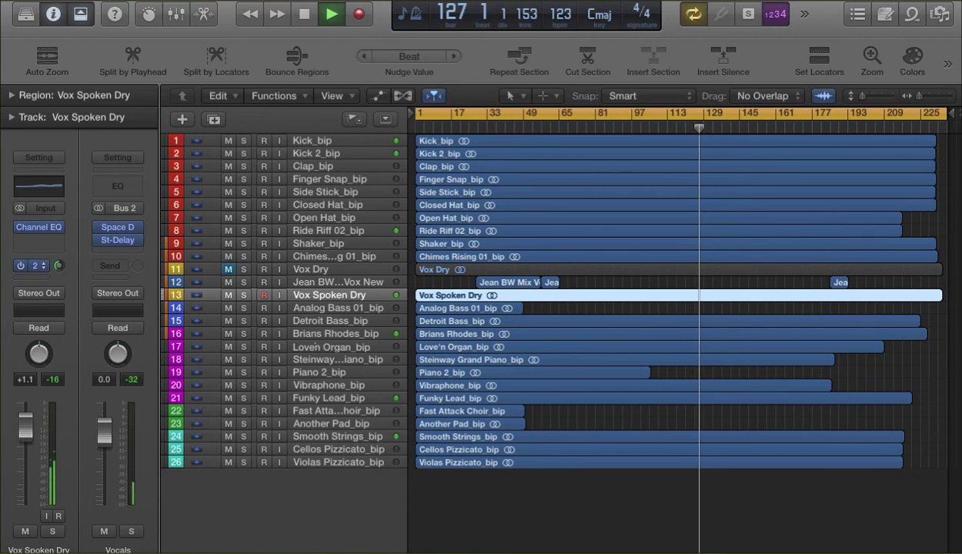
# Show the mixer and examine the Space Designer reverb on the Vocals channel, closing the plug-in after viewing it.
pyautogui.press('x')
pyautogui.scroll(-5, 563, 450)
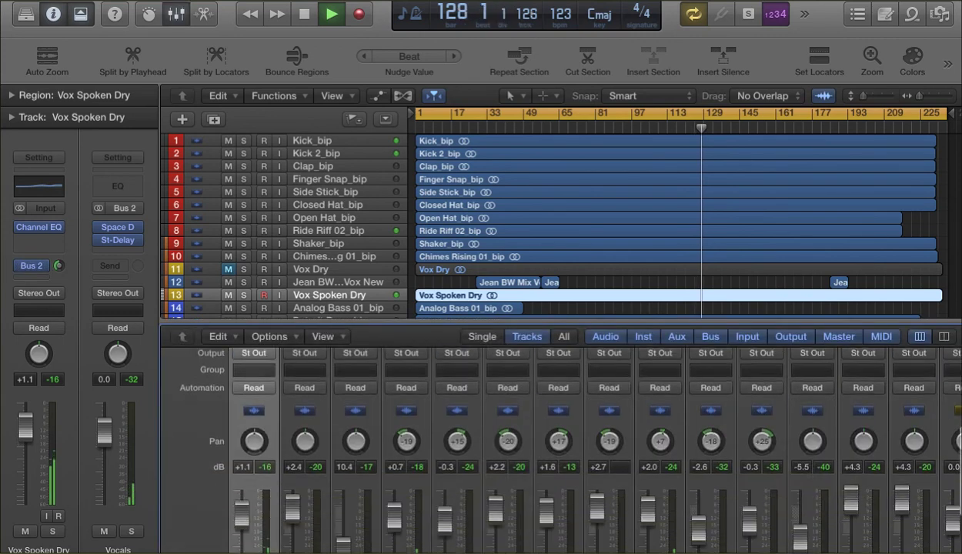
pyautogui.hscroll(8, 562, 451)
pyautogui.scroll(5, 550, 447)
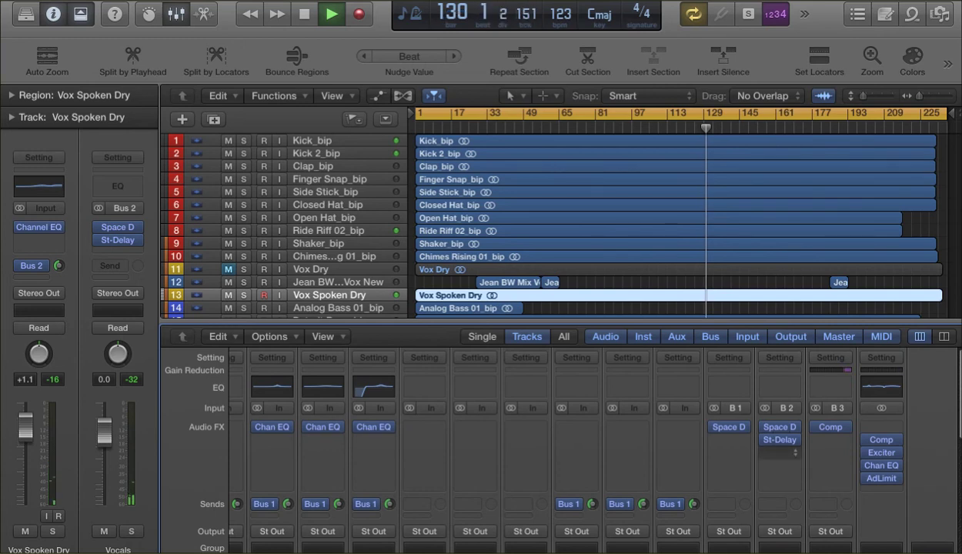
pyautogui.scroll(-5, 550, 447)
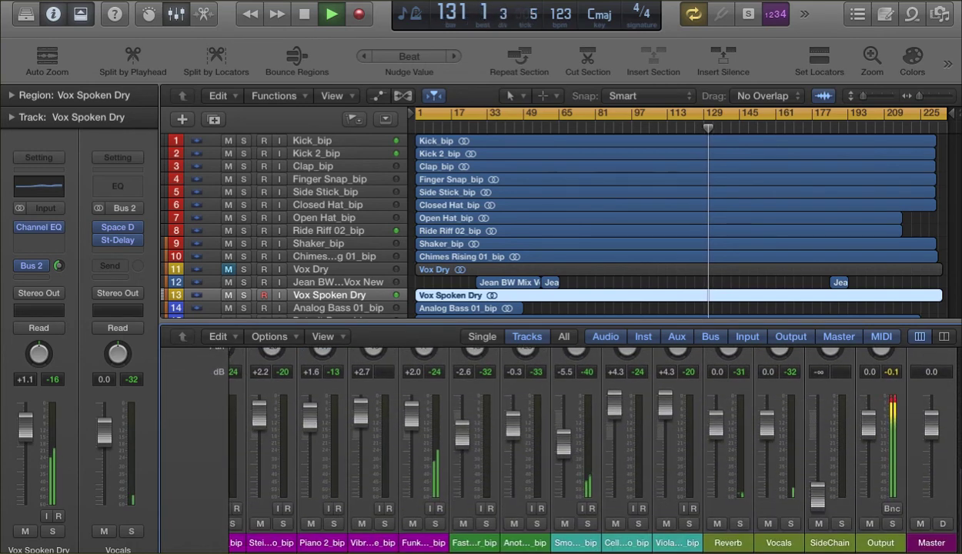
pyautogui.scroll(5, 551, 446)
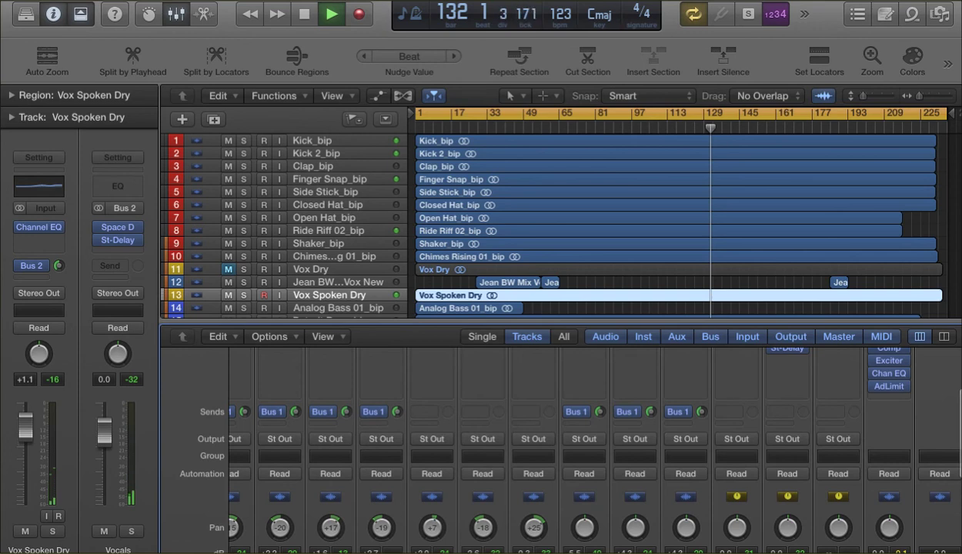
pyautogui.scroll(2, 550, 446)
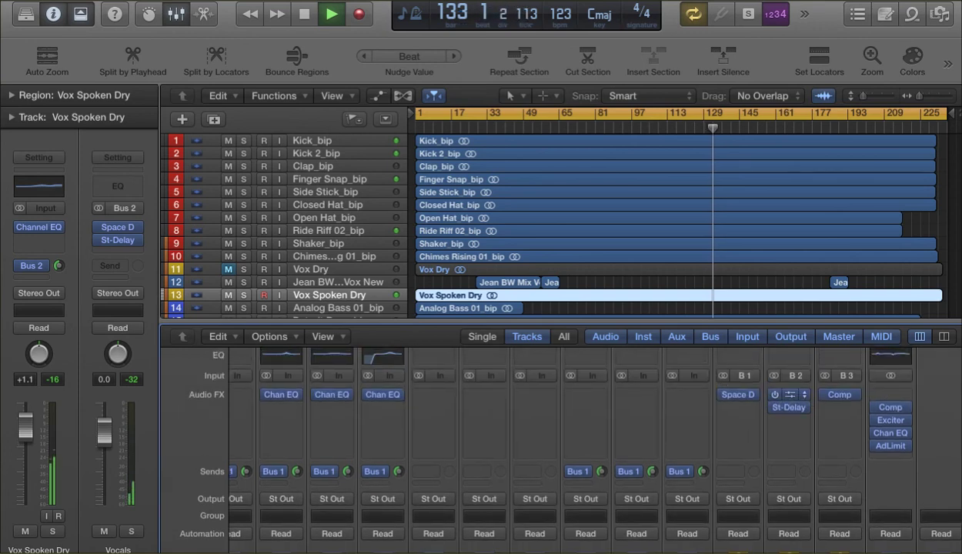
pyautogui.click(790, 395)
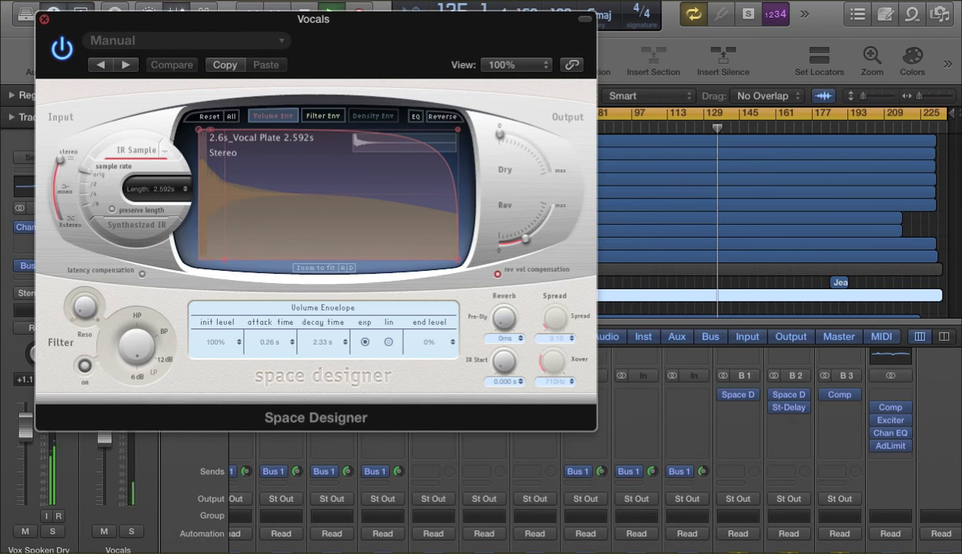
pyautogui.click(44, 19)
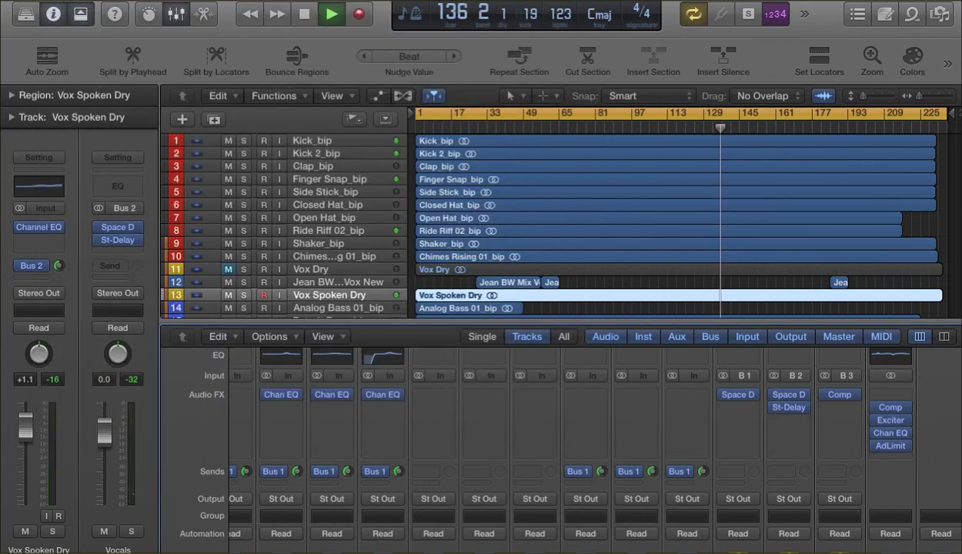
# Examine the Stereo Delay on the Vocals channel, and close both the plug-in and the mixer.
pyautogui.click(790, 408)
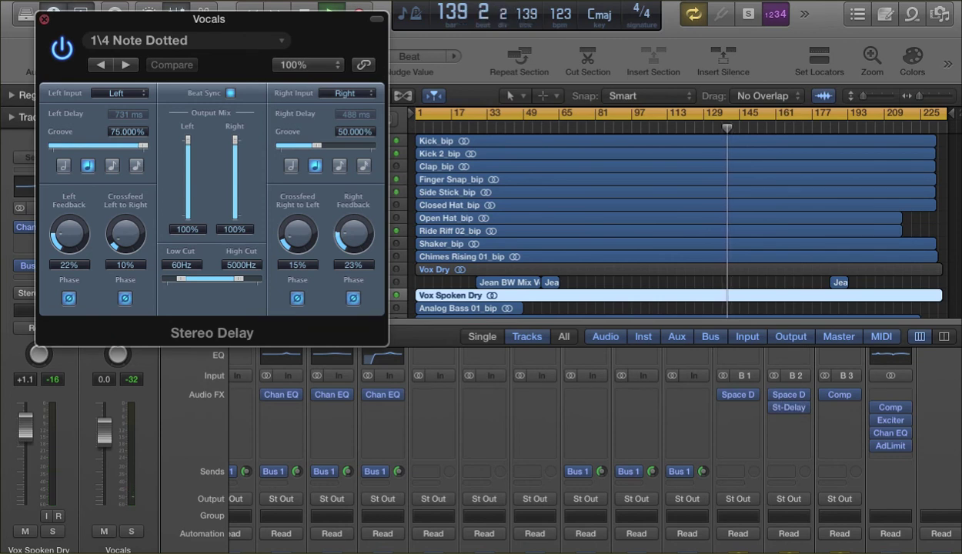
pyautogui.click(44, 19)
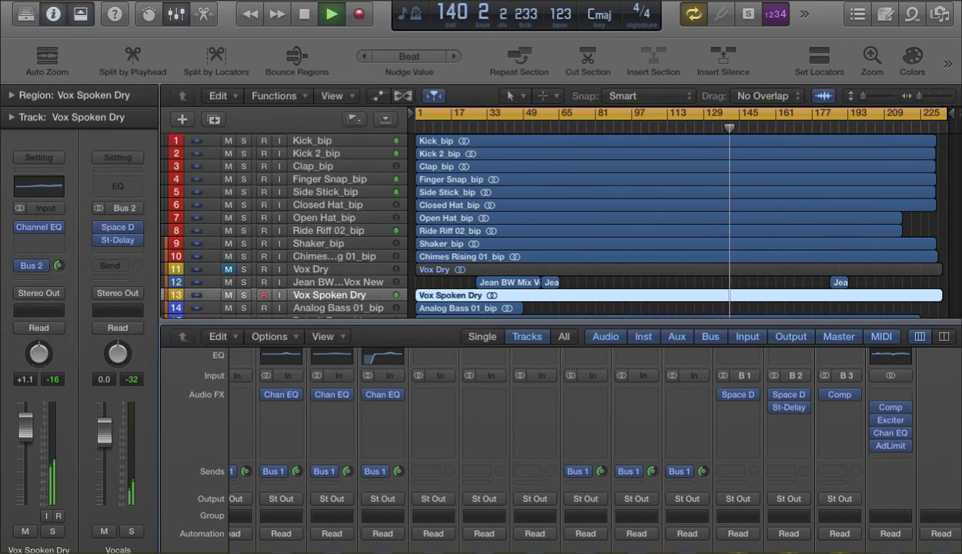
pyautogui.press('x')
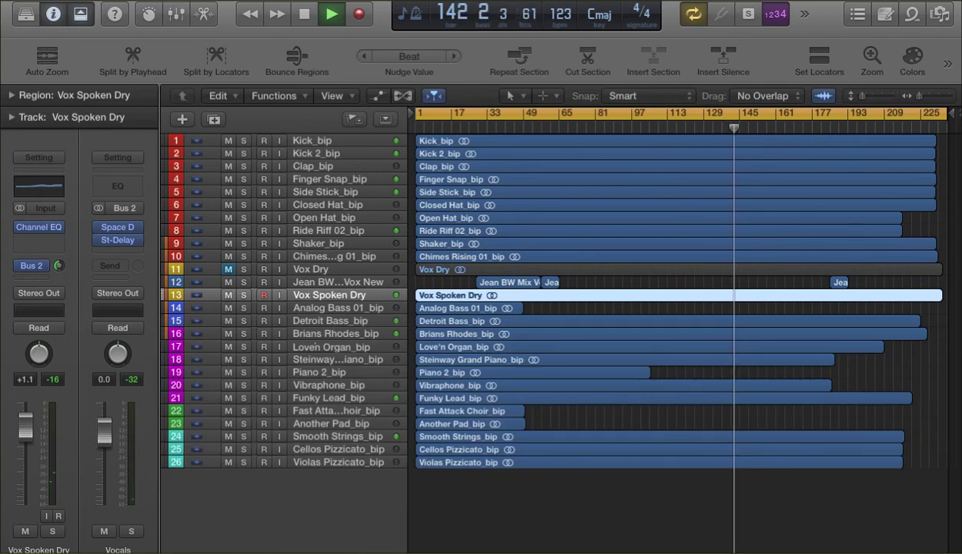
pyautogui.moveTo(785, 537)
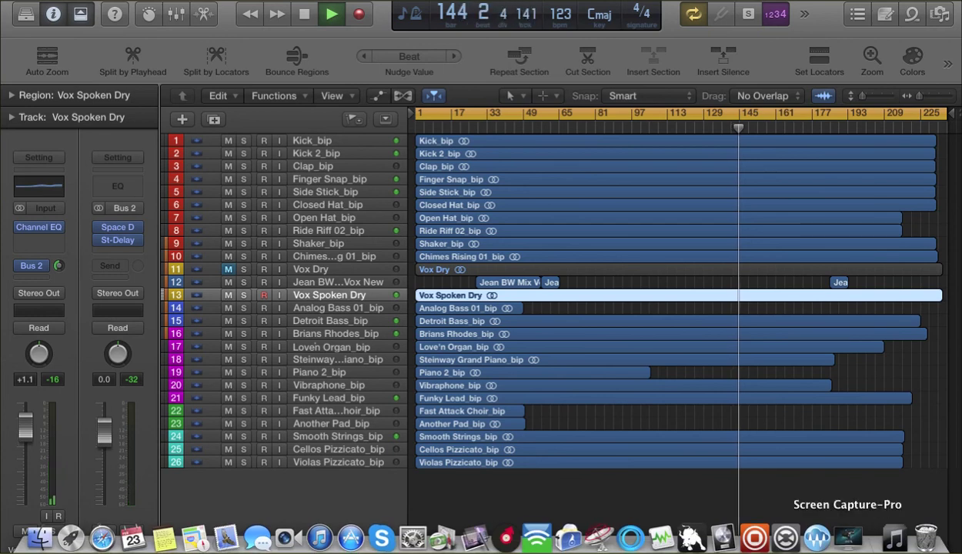
pyautogui.rightClick(848, 537)
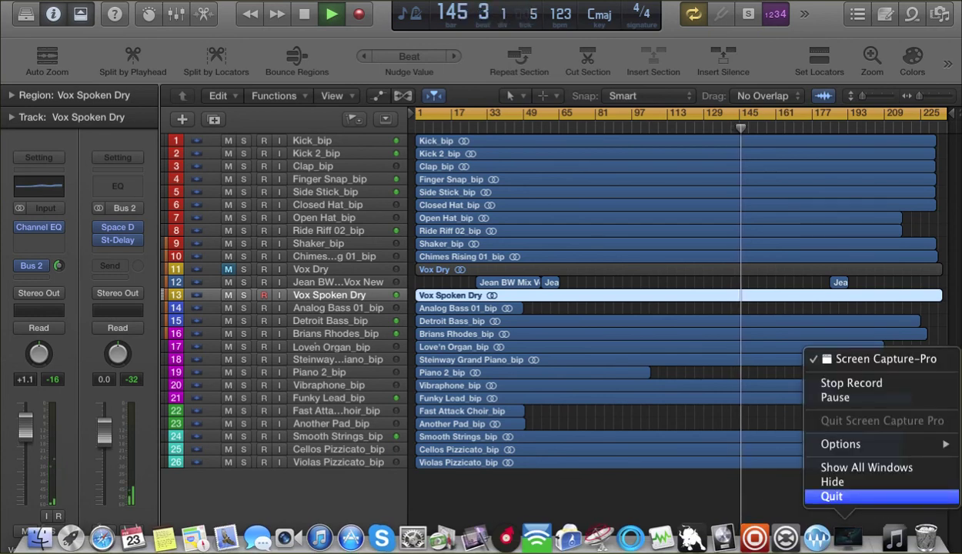